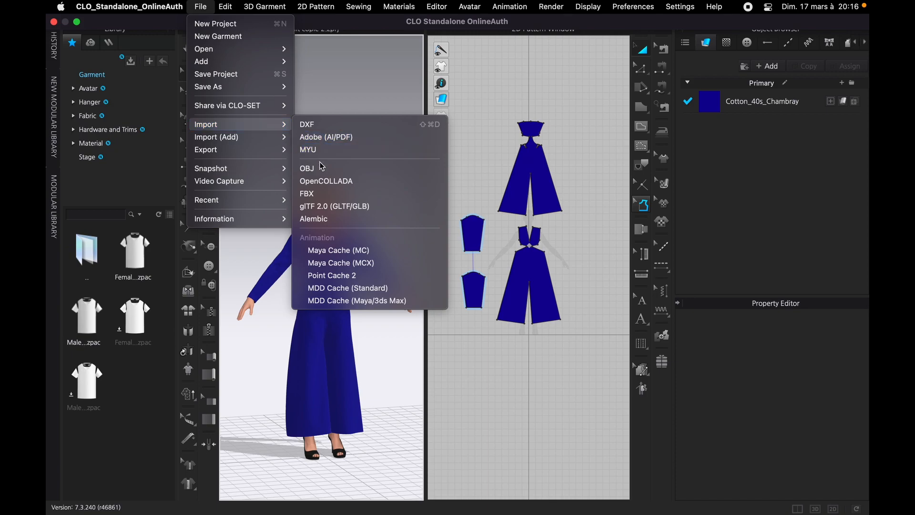
- Choose MixamoAvatar (1).fbx from the Animation Files folder in Downloads for FBX import
{"action": "left_click", "coordinate": [321, 193]}
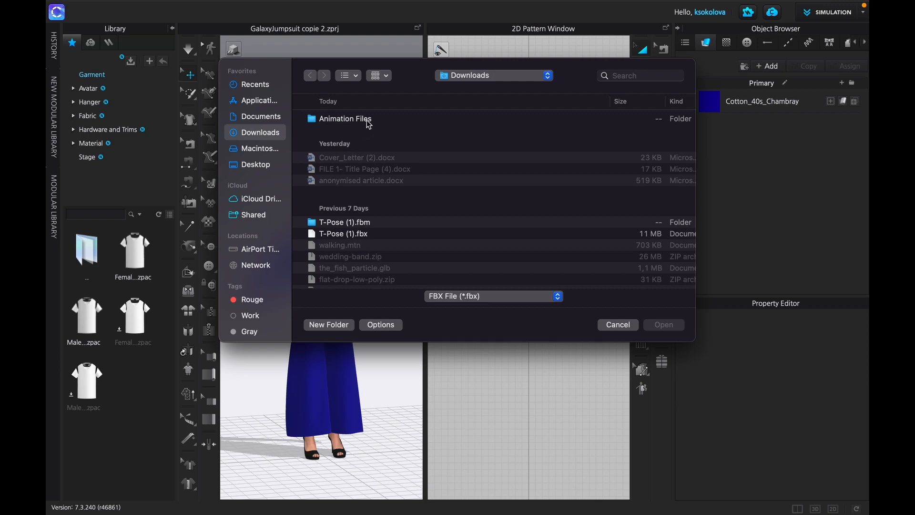
{"action": "double_click", "coordinate": [368, 120]}
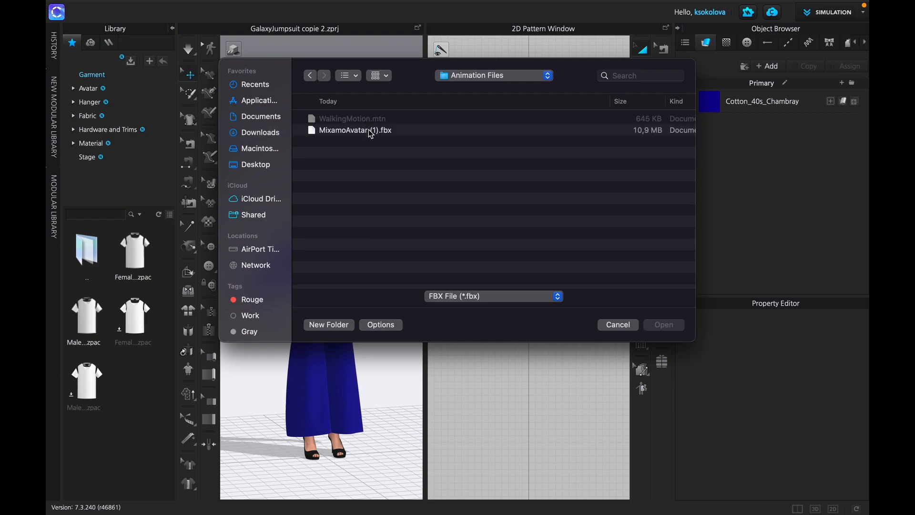
{"action": "left_click", "coordinate": [371, 130]}
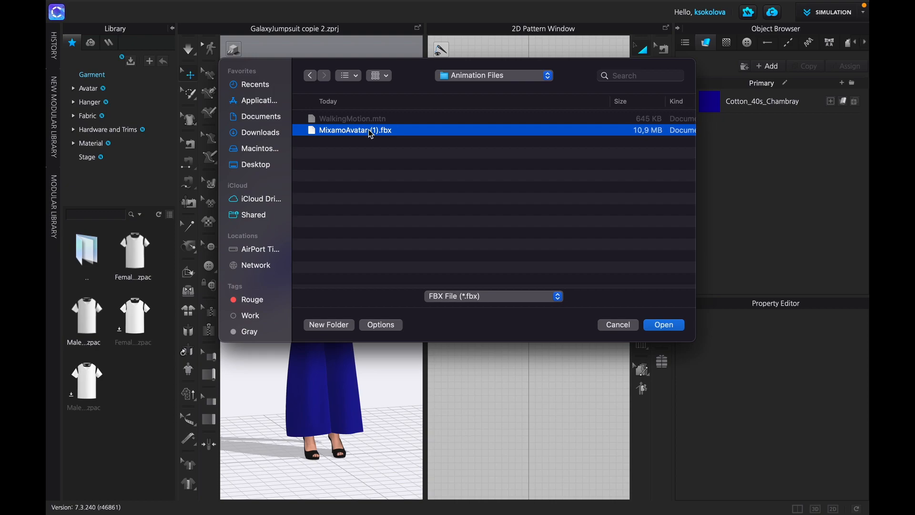
{"action": "double_click", "coordinate": [371, 131]}
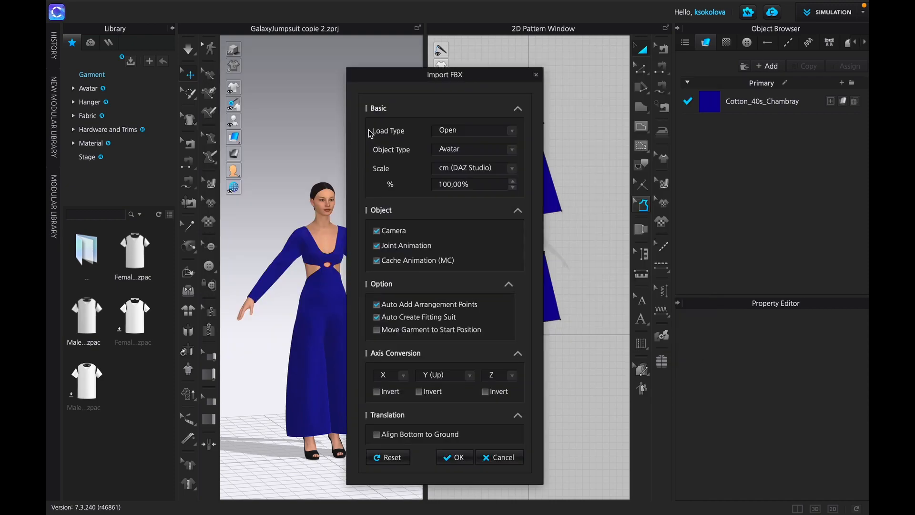
- Import the FBX with load type Add, object type Avatar and the Camera option off, and acknowledge the notices
{"action": "left_click", "coordinate": [485, 130]}
{"action": "left_click", "coordinate": [476, 141]}
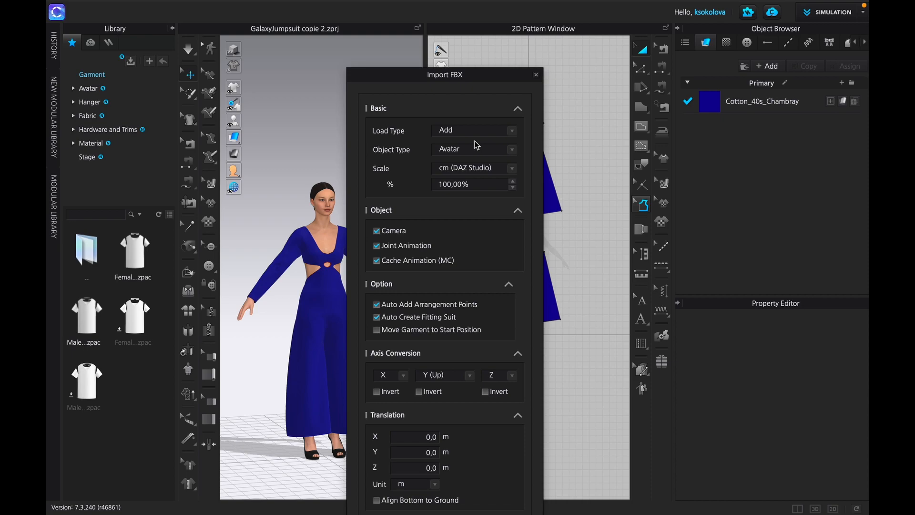
{"action": "left_click", "coordinate": [377, 231]}
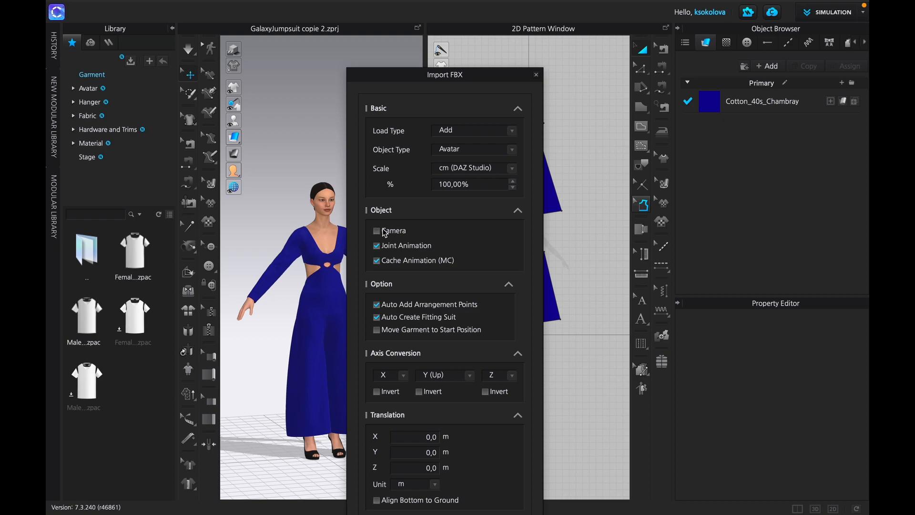
{"action": "left_click", "coordinate": [518, 416]}
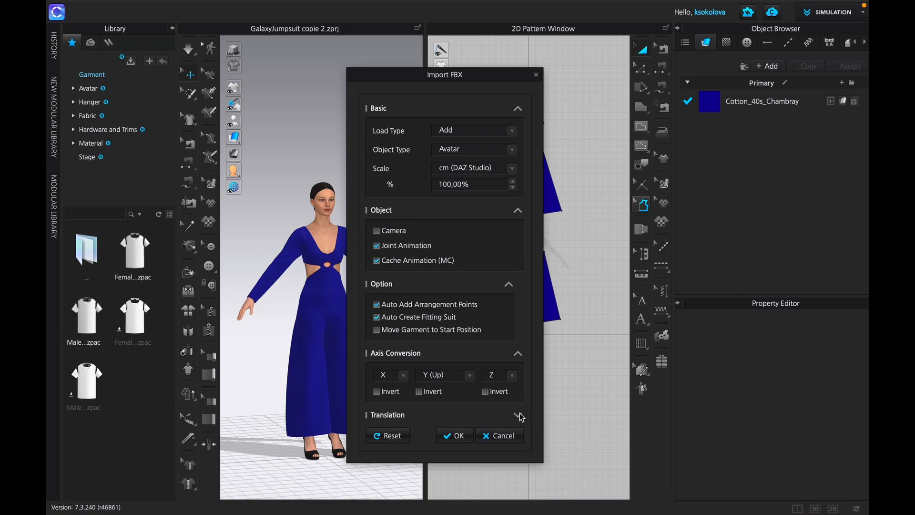
{"action": "left_click", "coordinate": [453, 435]}
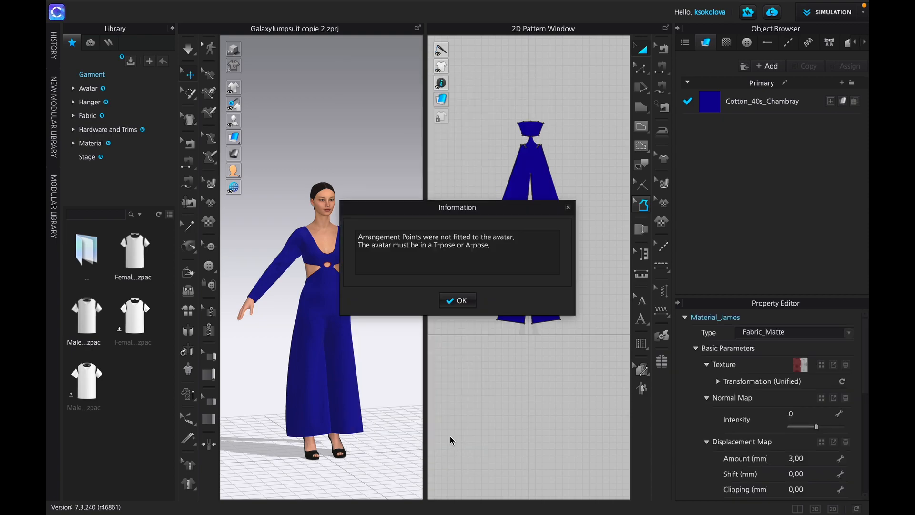
{"action": "left_click", "coordinate": [458, 301]}
{"action": "left_click", "coordinate": [459, 301]}
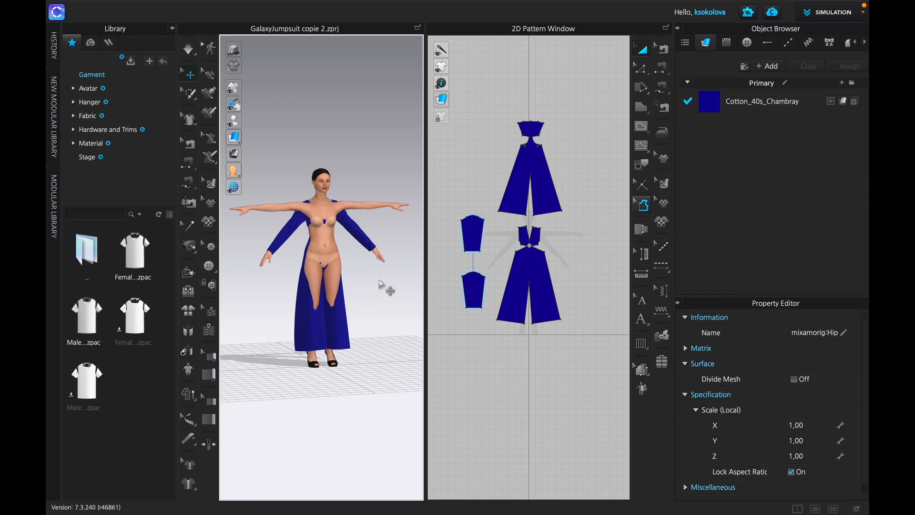
- Delete the original avatar so only the imported T-pose avatar remains
{"action": "left_click", "coordinate": [644, 48]}
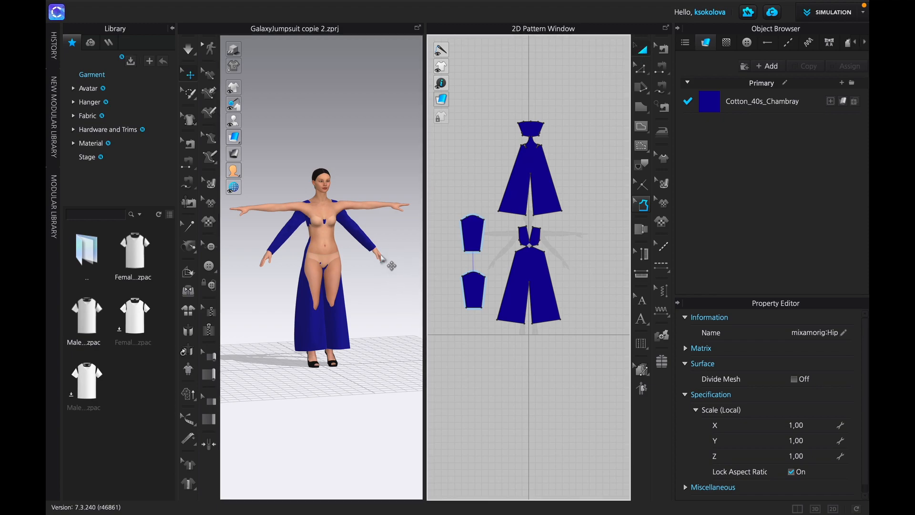
{"action": "left_click", "coordinate": [381, 256]}
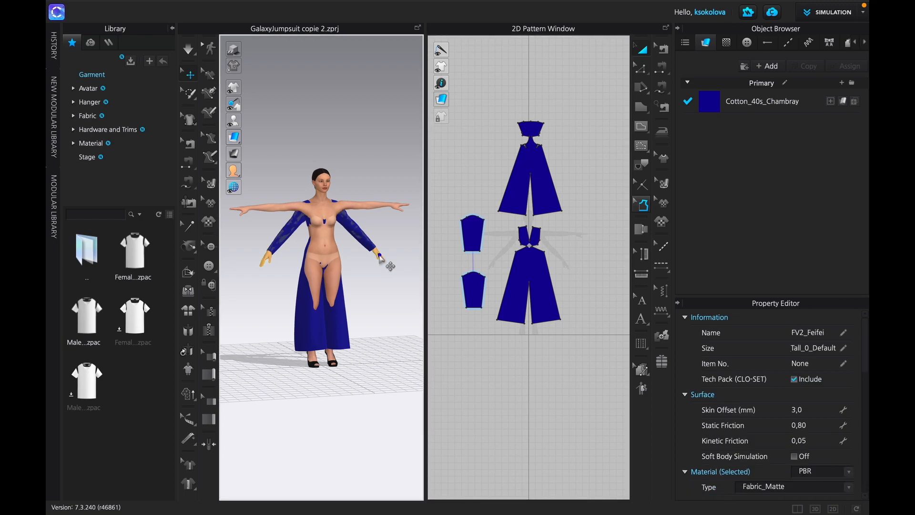
{"action": "left_click", "coordinate": [381, 258]}
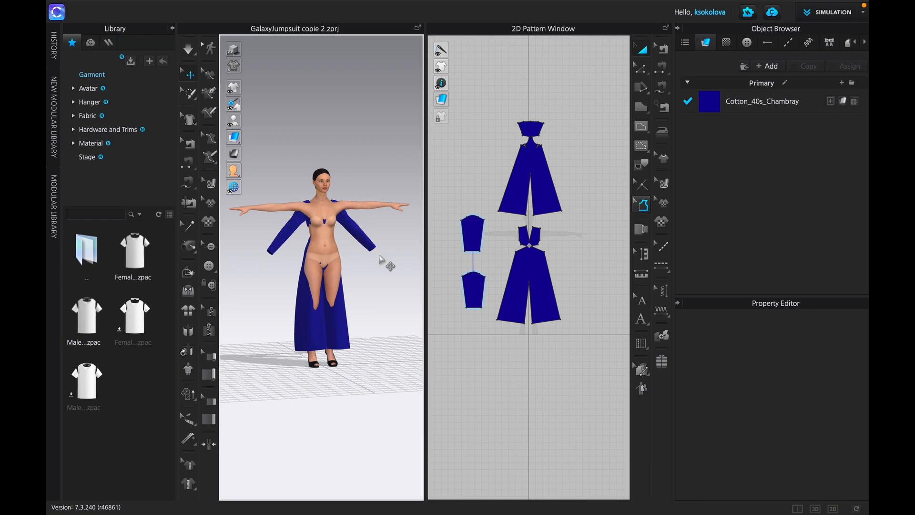
- Move the jumpsuit's front pattern piece forward in 3D so it sits in front of the imported avatar
{"action": "right_click_drag", "start_coordinate": [374, 271], "coordinate": [302, 287]}
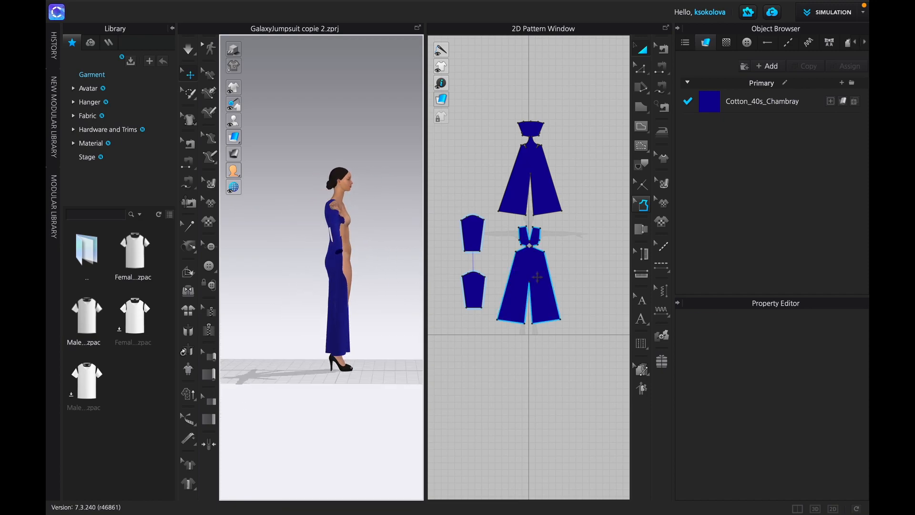
{"action": "left_click", "coordinate": [537, 276]}
{"action": "left_click_drag", "start_coordinate": [365, 277], "coordinate": [376, 277]}
{"action": "left_click", "coordinate": [272, 330]}
- Move and rotate both sleeve patterns in 3D so they wrap around the avatar's horizontal arms
{"action": "right_click_drag", "start_coordinate": [295, 286], "coordinate": [359, 288]}
{"action": "left_click", "coordinate": [306, 228]}
{"action": "left_click_drag", "start_coordinate": [317, 239], "coordinate": [295, 207]}
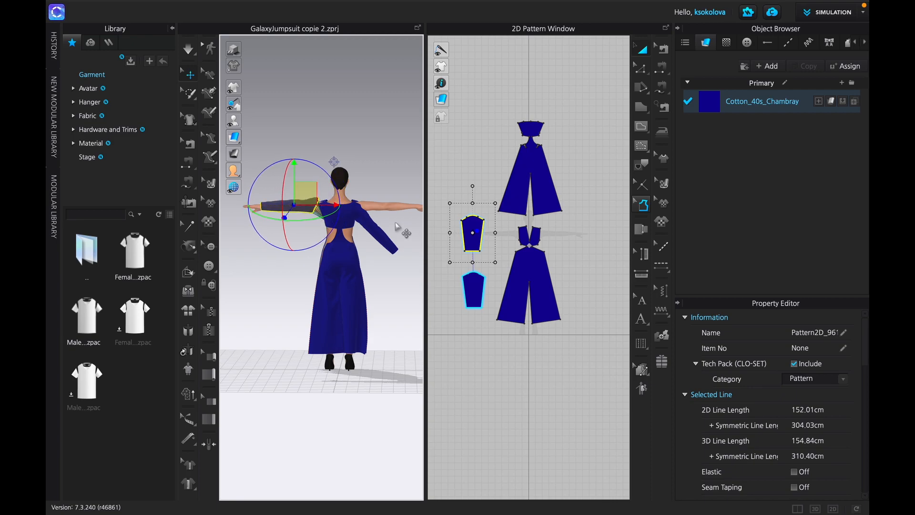
{"action": "left_click", "coordinate": [382, 236]}
{"action": "left_click_drag", "start_coordinate": [393, 231], "coordinate": [408, 203]}
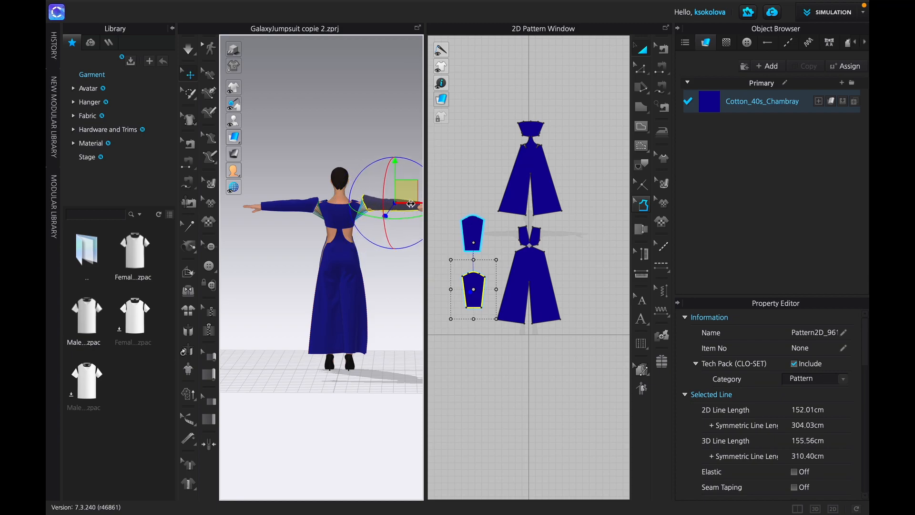
{"action": "left_click", "coordinate": [264, 293]}
- Simulate the jumpsuit onto the avatar, pull the trouser leg fabric into place, and stop the simulation
{"action": "right_click_drag", "start_coordinate": [281, 291], "coordinate": [183, 284]}
{"action": "left_click", "coordinate": [188, 48]}
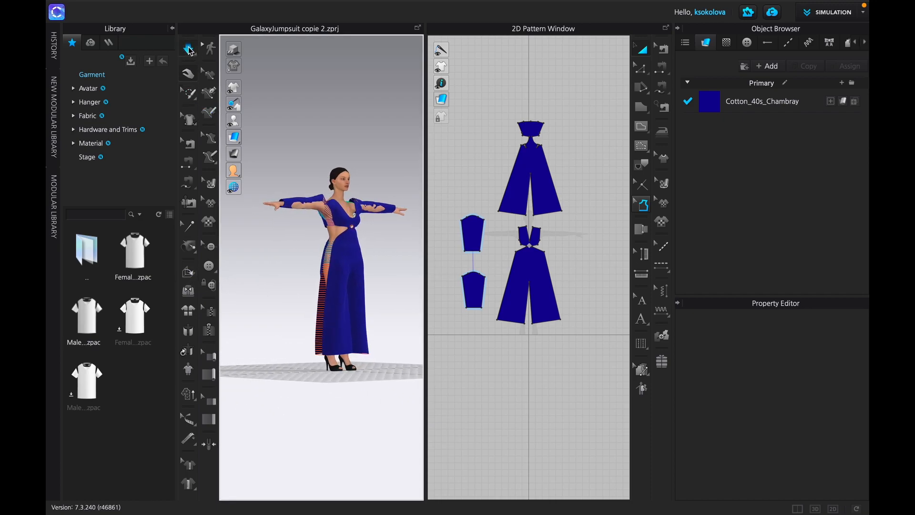
{"action": "right_click_drag", "start_coordinate": [306, 265], "coordinate": [277, 285]}
{"action": "left_click", "coordinate": [306, 318]}
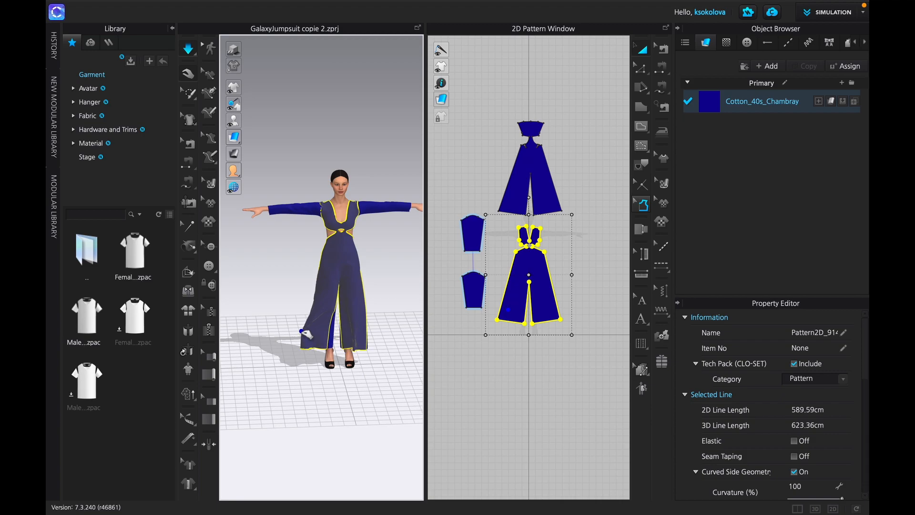
{"action": "left_click", "coordinate": [310, 323]}
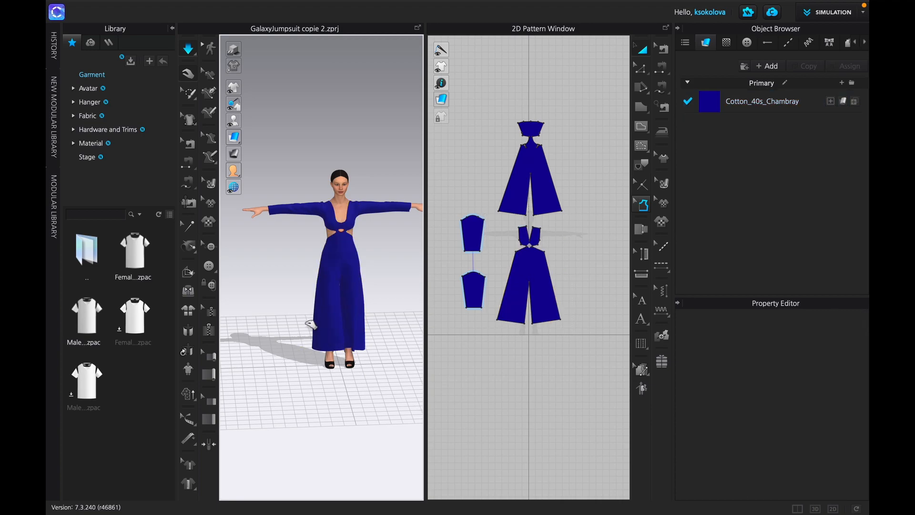
{"action": "left_click_drag", "start_coordinate": [315, 329], "coordinate": [307, 329]}
{"action": "key", "text": "space"}
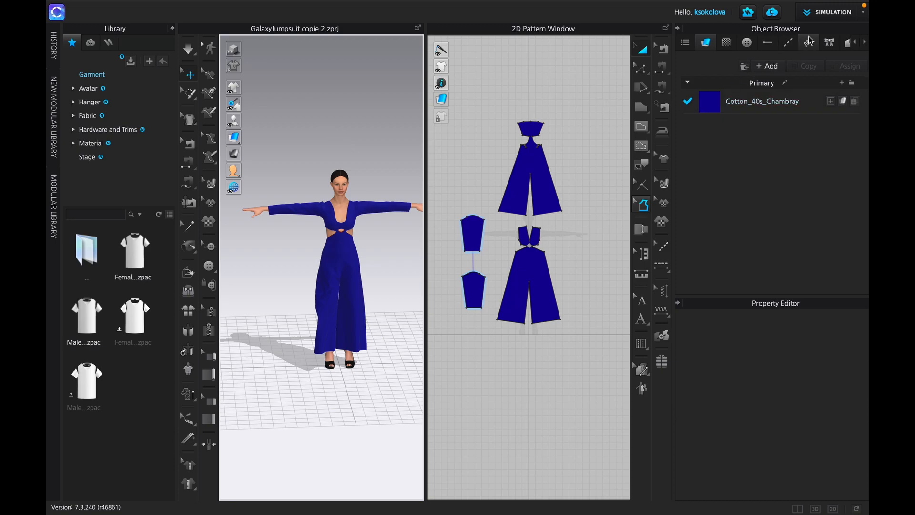
- Switch the workspace from Simulation to Animation mode and acknowledge the simulation quality notice
{"action": "left_click", "coordinate": [845, 14]}
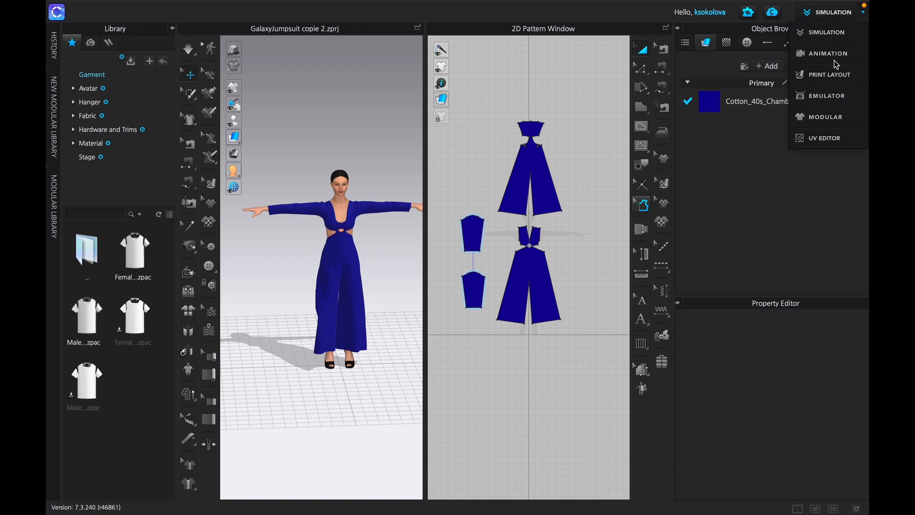
{"action": "left_click", "coordinate": [820, 54]}
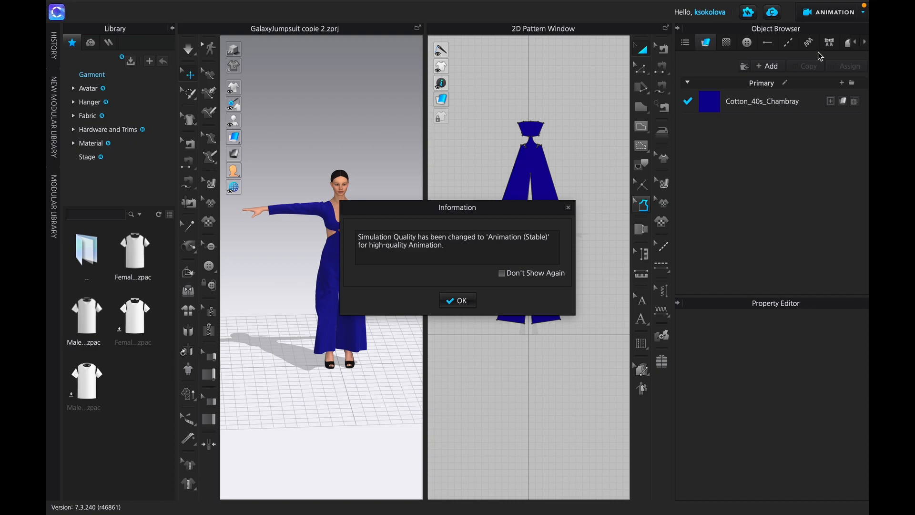
{"action": "left_click", "coordinate": [457, 301]}
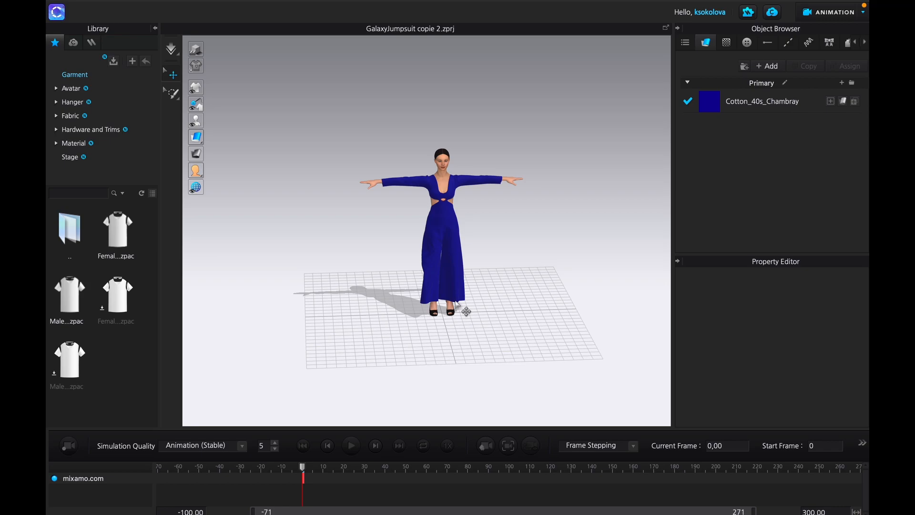
- Open the joint motion WalkingMotion.mtn, moving avatar and garment to the start position with a 30-frame transition animation
{"action": "mouse_move", "coordinate": [314, 4]}
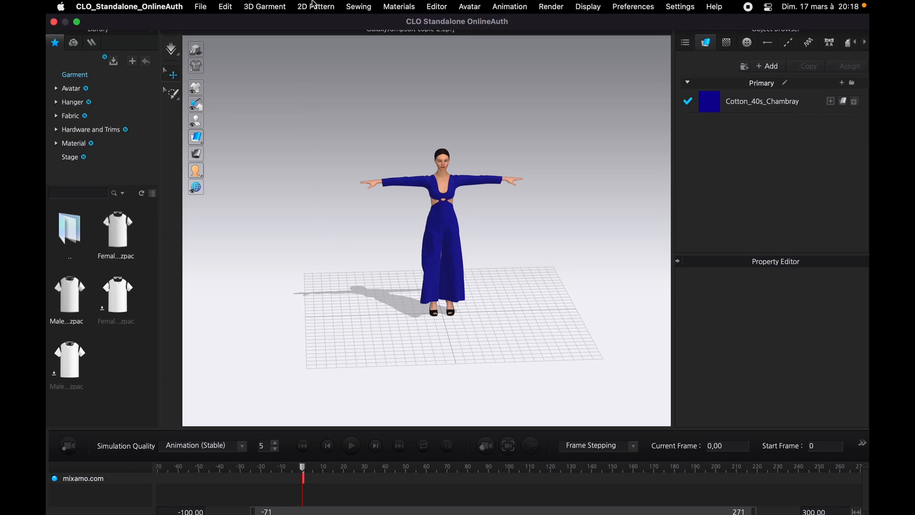
{"action": "left_click", "coordinate": [200, 7]}
{"action": "mouse_move", "coordinate": [243, 52]}
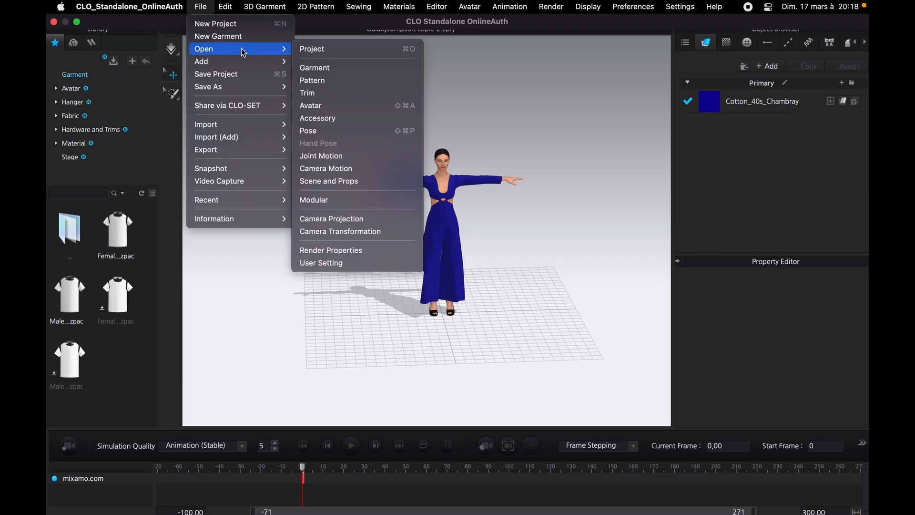
{"action": "left_click", "coordinate": [340, 157]}
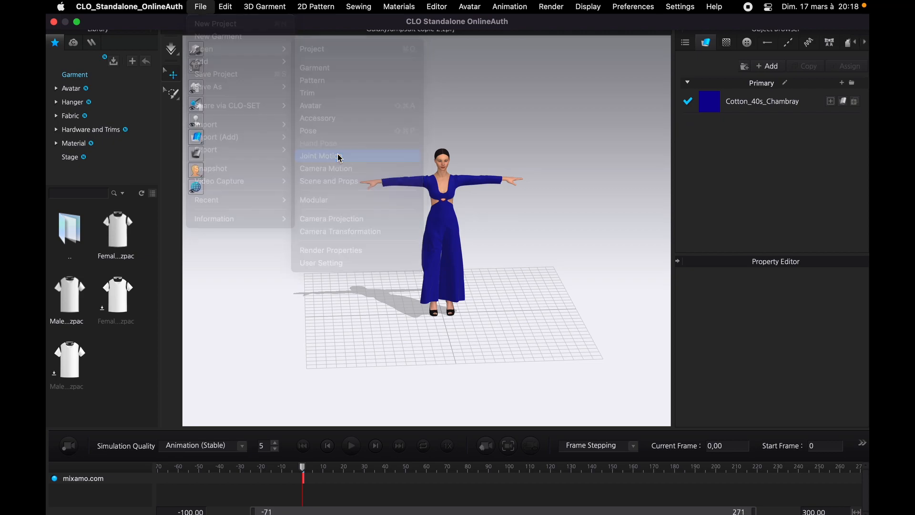
{"action": "double_click", "coordinate": [335, 122]}
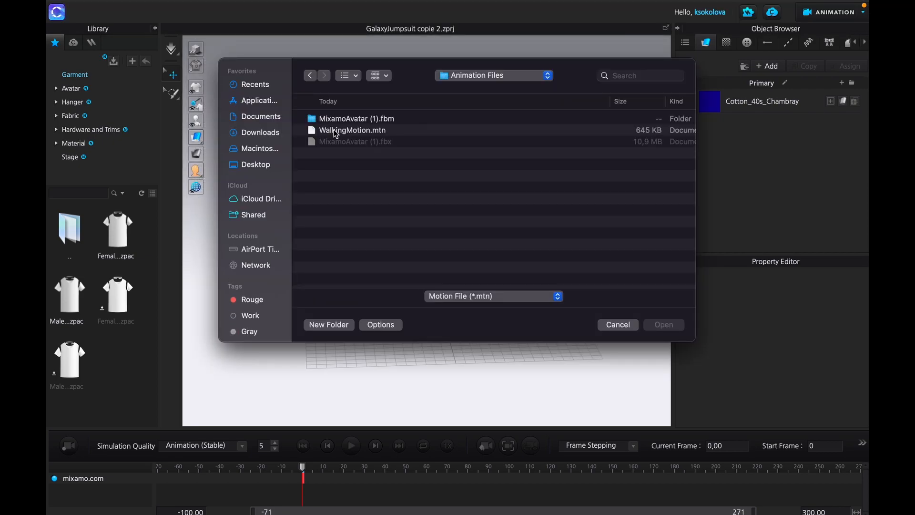
{"action": "left_click", "coordinate": [336, 131]}
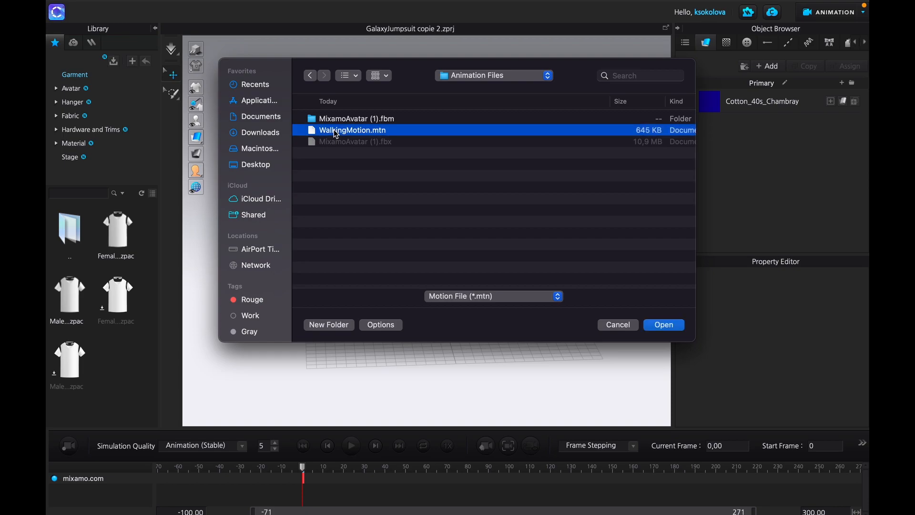
{"action": "left_click", "coordinate": [664, 325]}
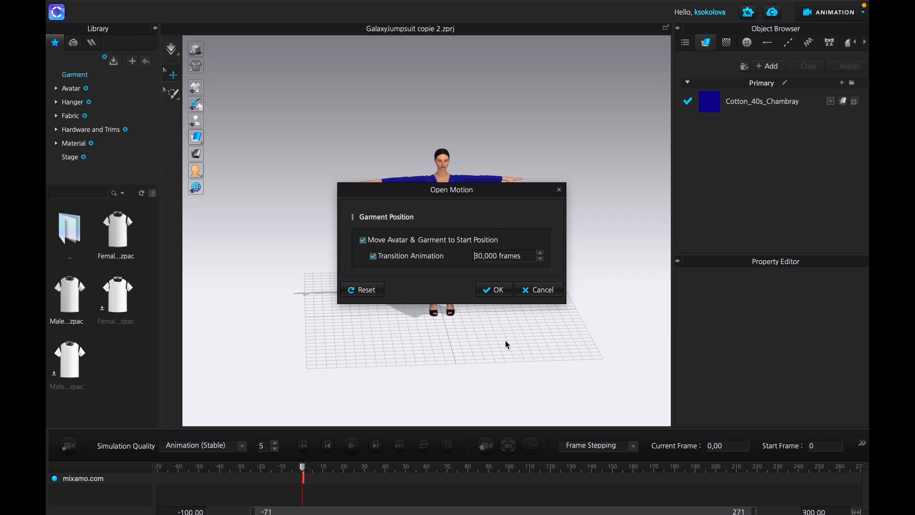
{"action": "left_click", "coordinate": [495, 290]}
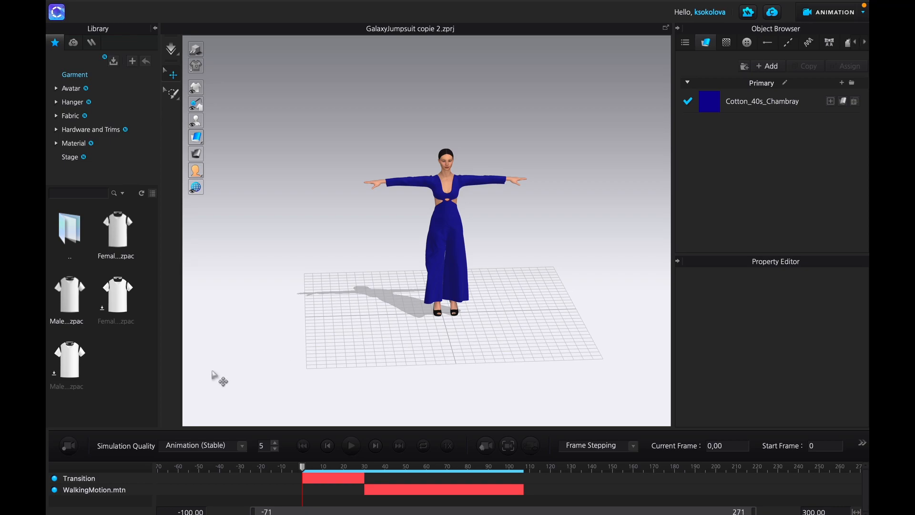
- Record the garment simulation over the whole motion, and record it again starting from frame 30
{"action": "left_click", "coordinate": [70, 445]}
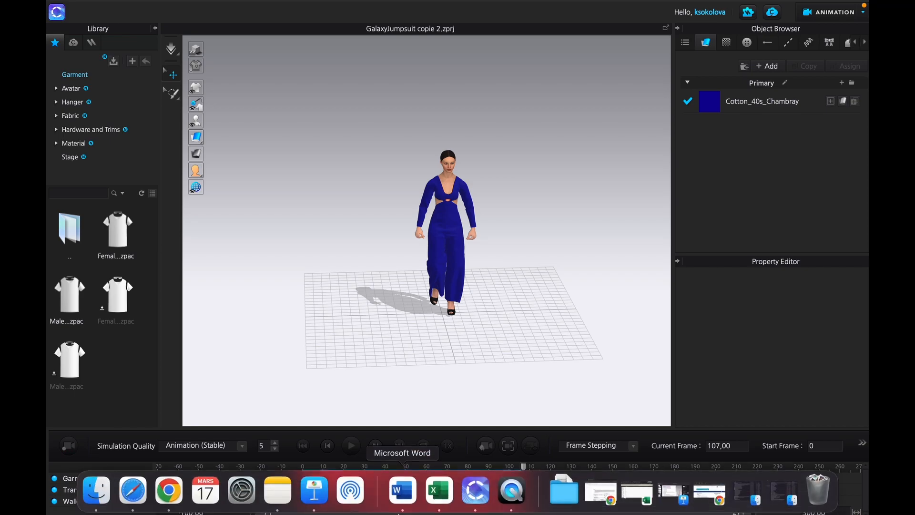
{"action": "left_click_drag", "start_coordinate": [524, 470], "coordinate": [367, 466]}
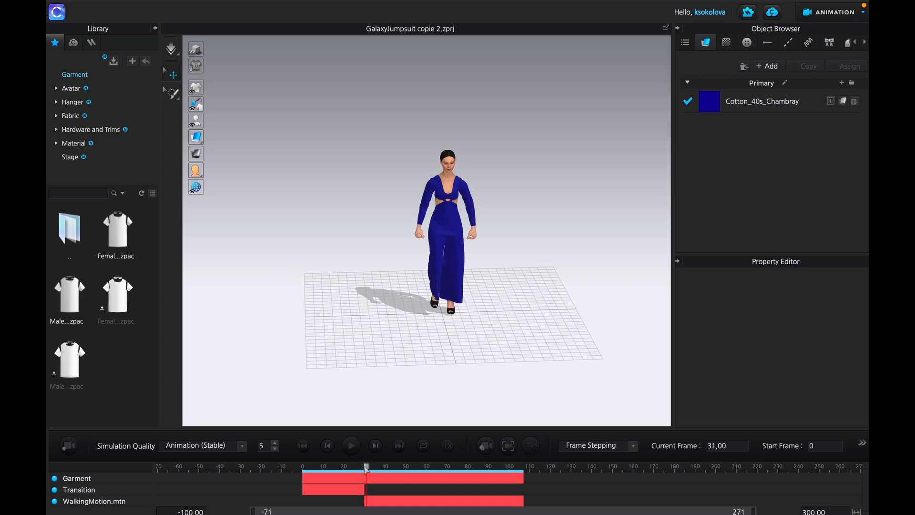
{"action": "left_click_drag", "start_coordinate": [366, 469], "coordinate": [365, 469]}
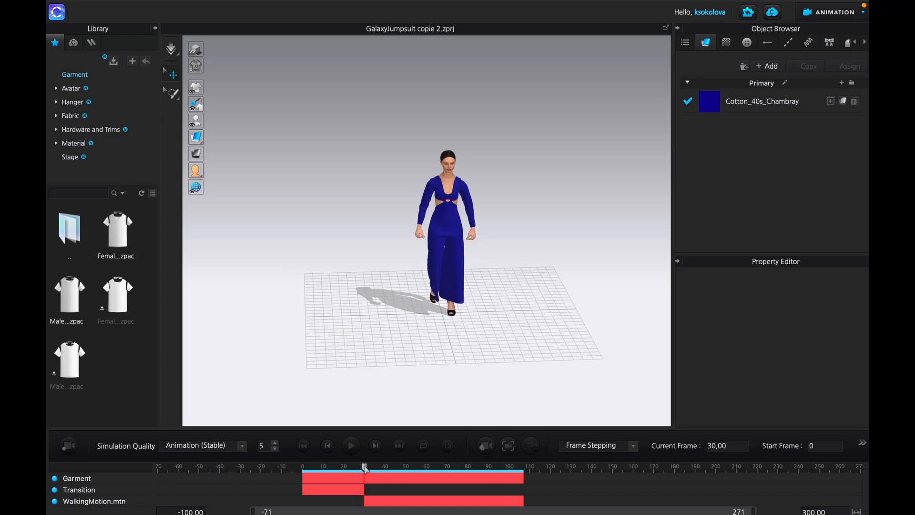
{"action": "left_click", "coordinate": [67, 448]}
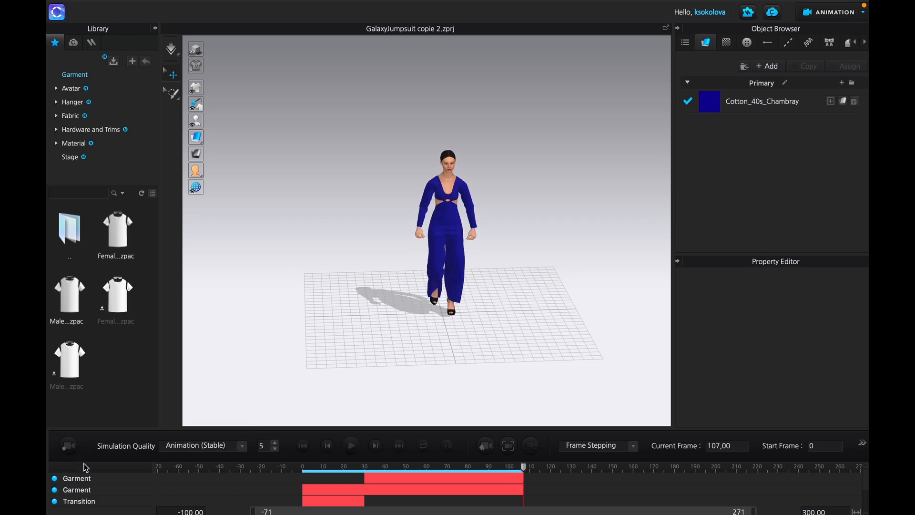
- Delete the first full-length Garment track, the Transition track and the WalkingMotion.mtn track from the timeline
{"action": "left_click", "coordinate": [84, 494]}
{"action": "right_click", "coordinate": [83, 495]}
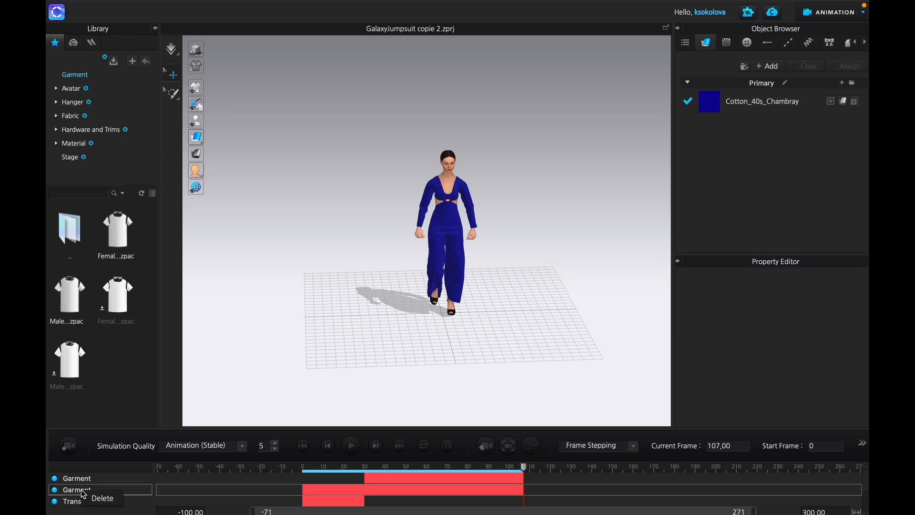
{"action": "left_click", "coordinate": [91, 498]}
{"action": "left_click", "coordinate": [79, 493]}
{"action": "right_click", "coordinate": [80, 494]}
{"action": "left_click", "coordinate": [89, 500]}
{"action": "left_click", "coordinate": [78, 494]}
{"action": "right_click", "coordinate": [79, 495]}
{"action": "left_click", "coordinate": [92, 499]}
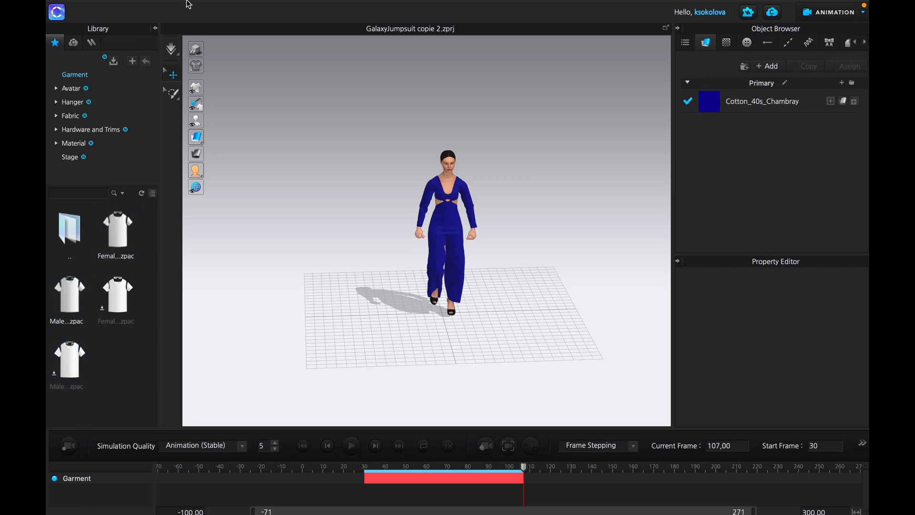
{"action": "mouse_move", "coordinate": [190, 4]}
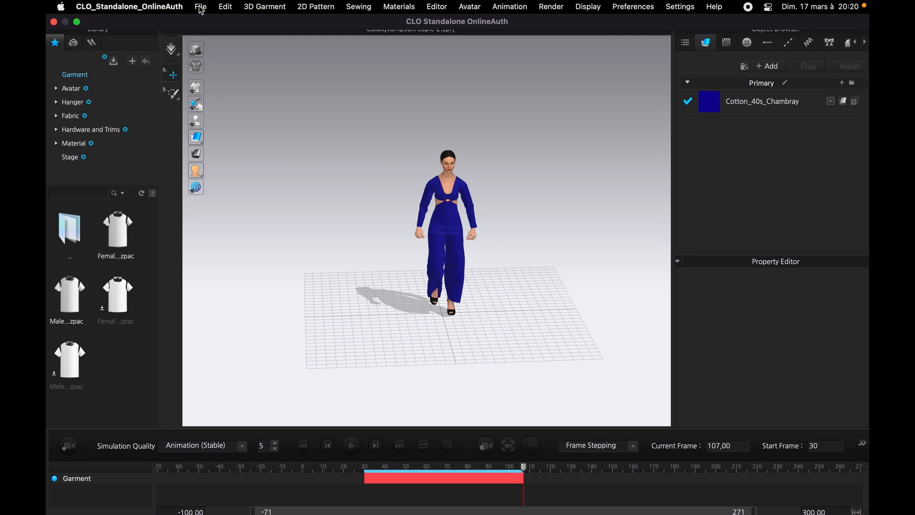
- Start a glTF 2.0 (GLB) export of the garment to the Downloads folder, naming the file JumpsuitWithAnimation
{"action": "left_click", "coordinate": [201, 8]}
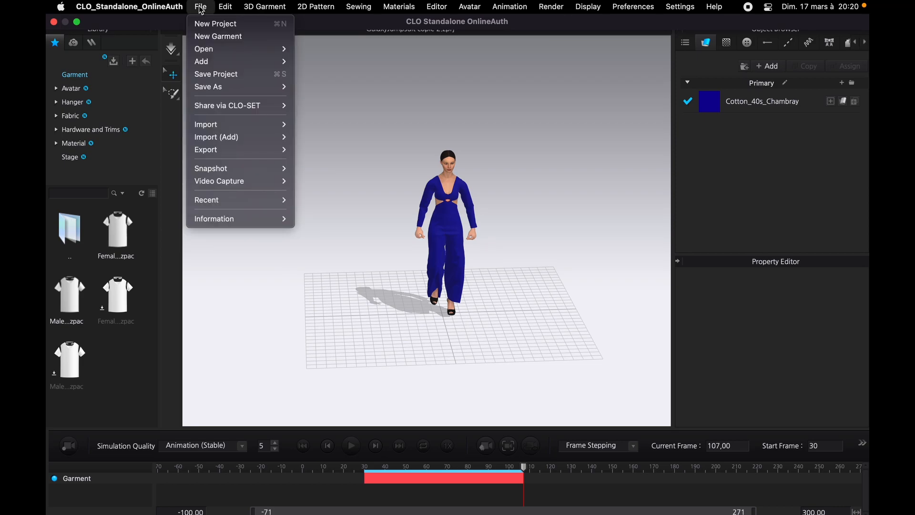
{"action": "mouse_move", "coordinate": [226, 155]}
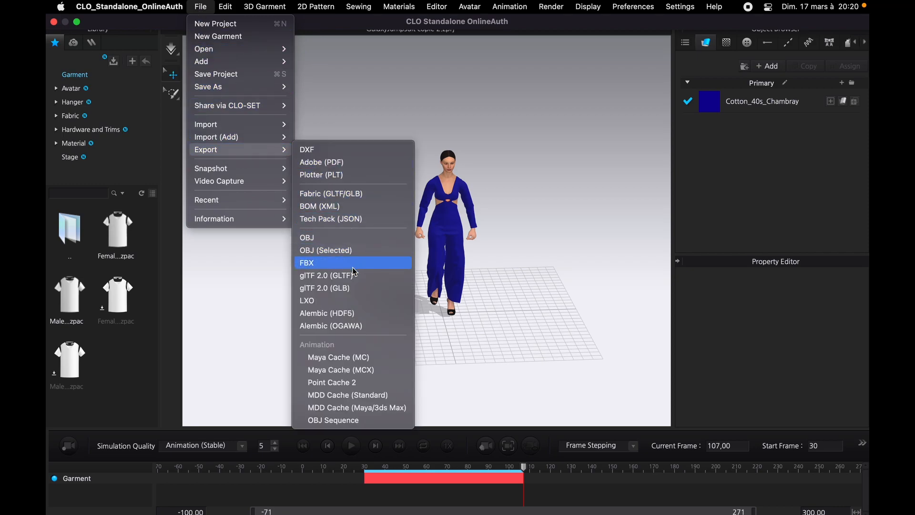
{"action": "left_click", "coordinate": [356, 289]}
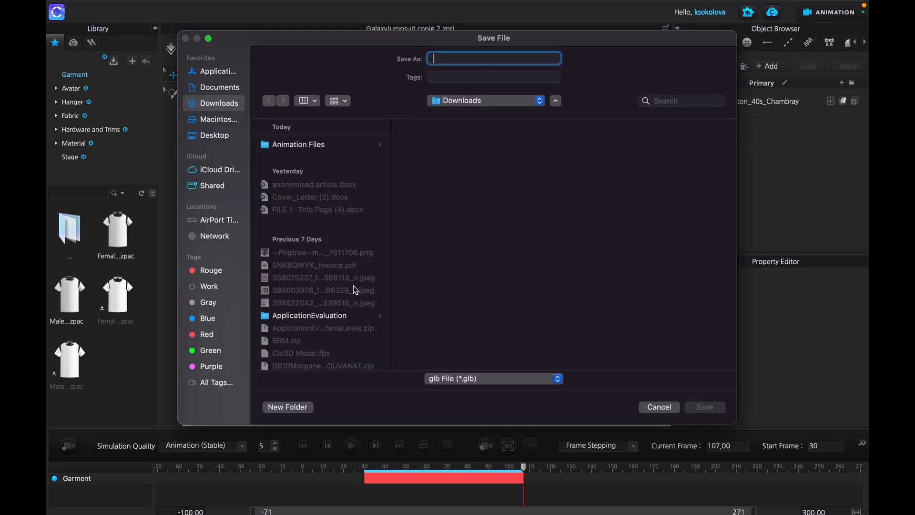
{"action": "type", "text": "JumpsuitWithAnimation"}
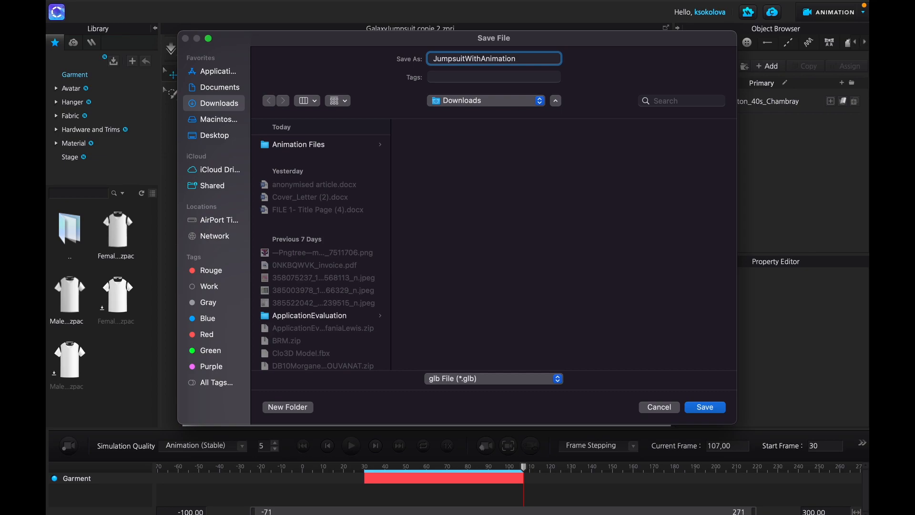
{"action": "key", "text": "Return"}
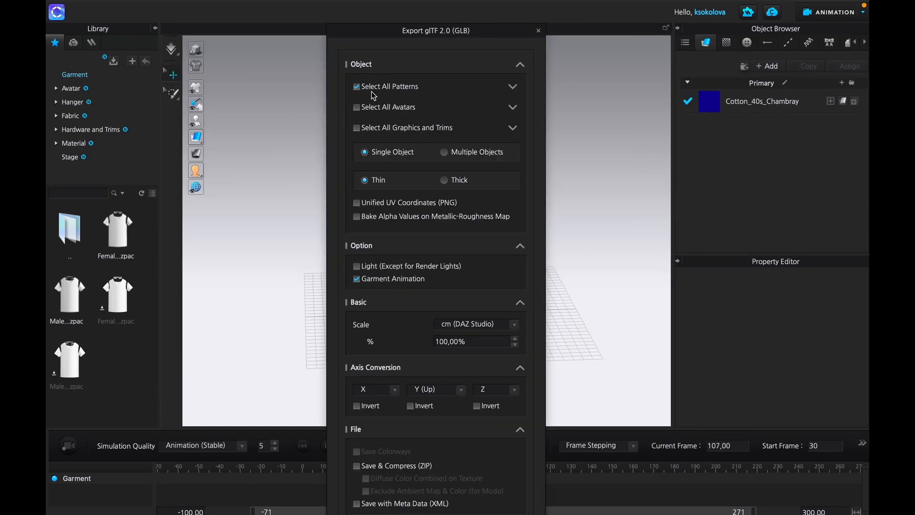
- Export all patterns without avatars as a thin single object with Garment Animation included, after checking the pattern list
{"action": "left_click", "coordinate": [512, 88]}
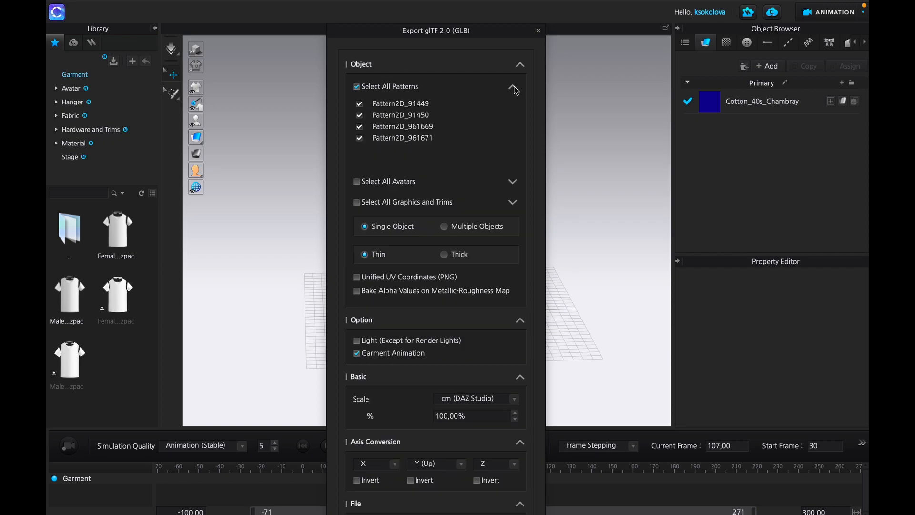
{"action": "left_click", "coordinate": [513, 88]}
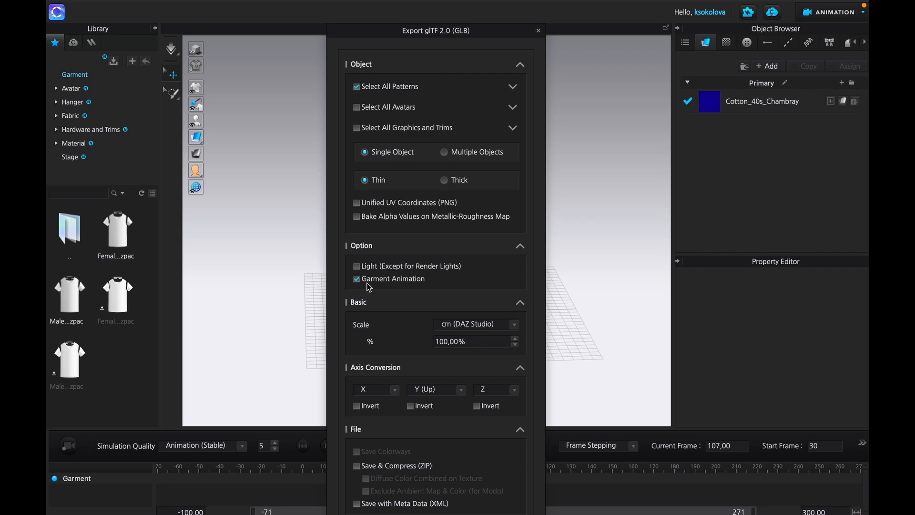
{"action": "left_click", "coordinate": [520, 430]}
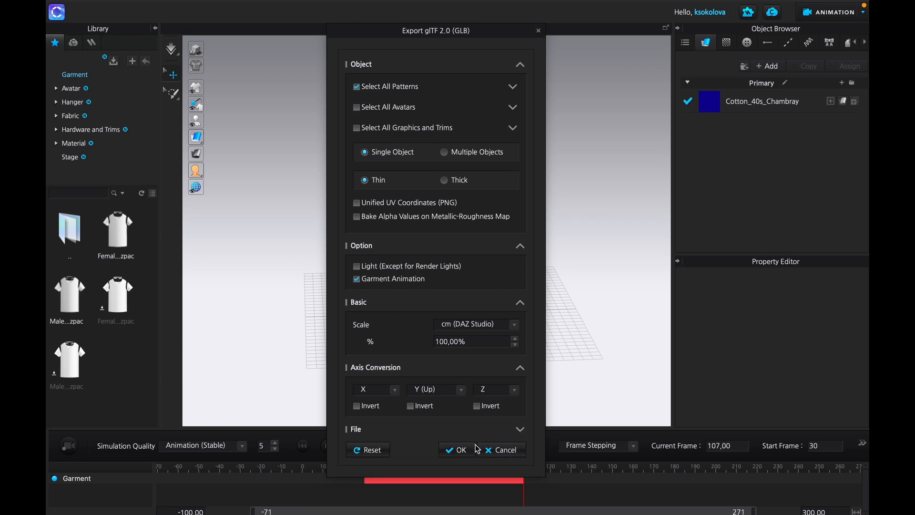
{"action": "left_click", "coordinate": [457, 450]}
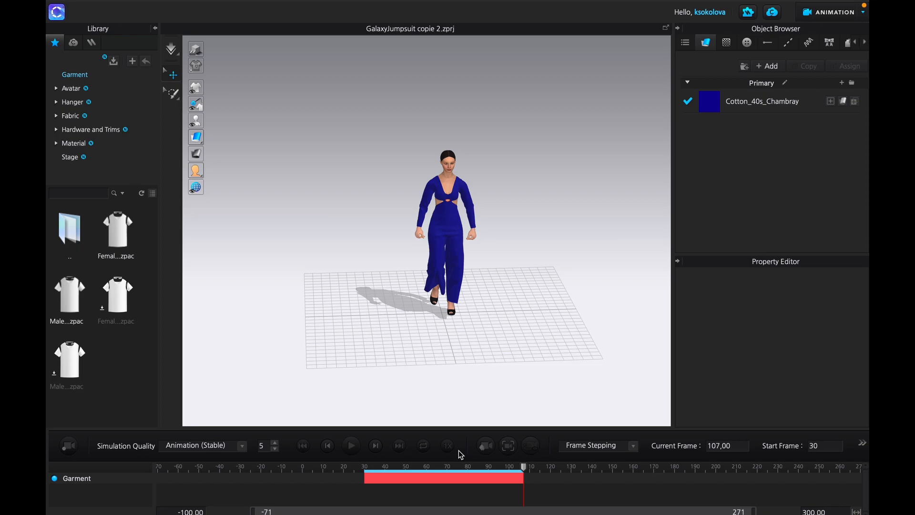
- Switch to the Digital Fashion Gallery space on Spatial in the browser and upload JumpsuitWithAnimation.glb from the device
{"action": "key", "text": "ctrl+Right"}
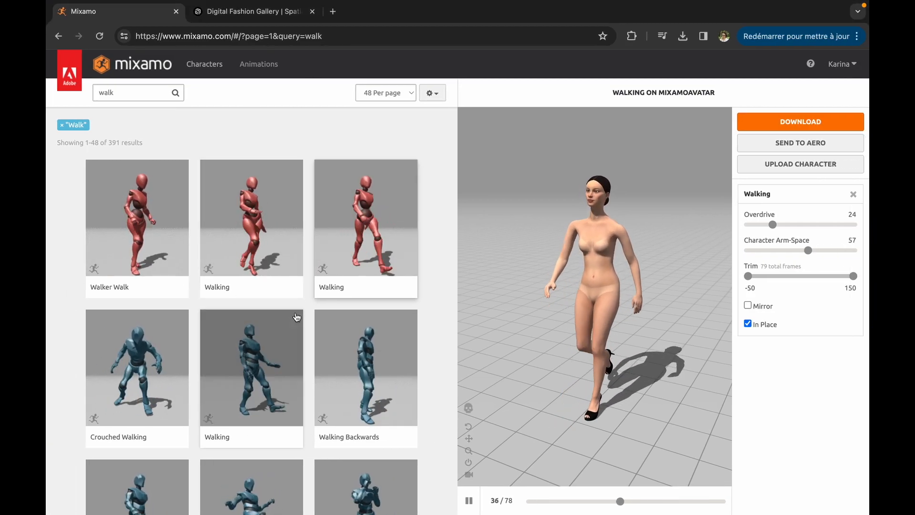
{"action": "left_click", "coordinate": [275, 18]}
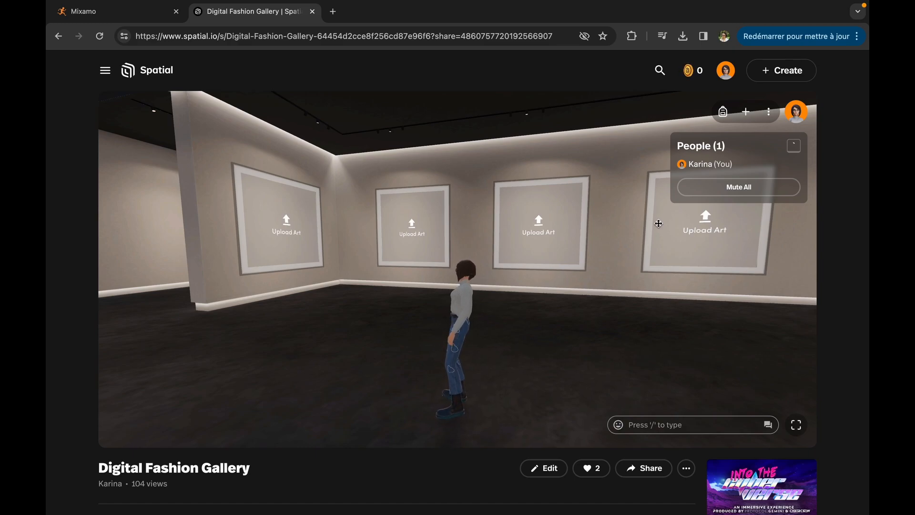
{"action": "left_click", "coordinate": [748, 112]}
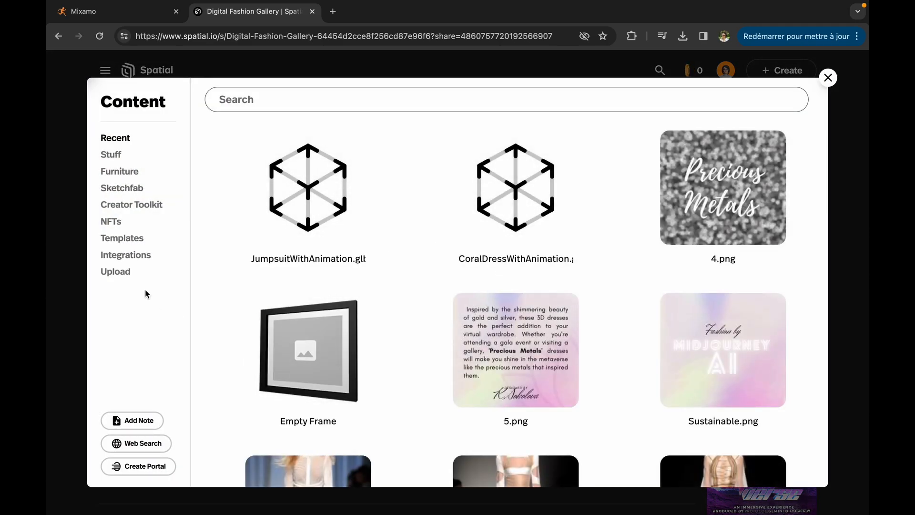
{"action": "left_click", "coordinate": [127, 278]}
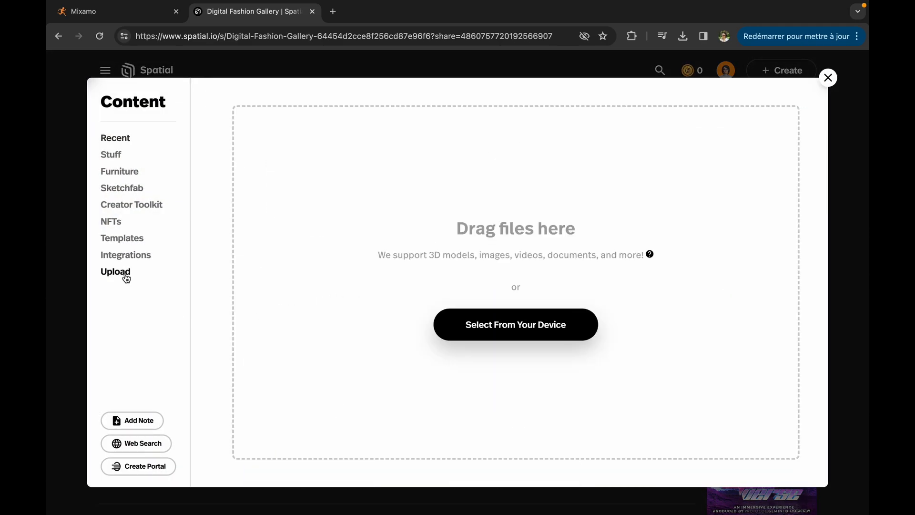
{"action": "left_click", "coordinate": [497, 328]}
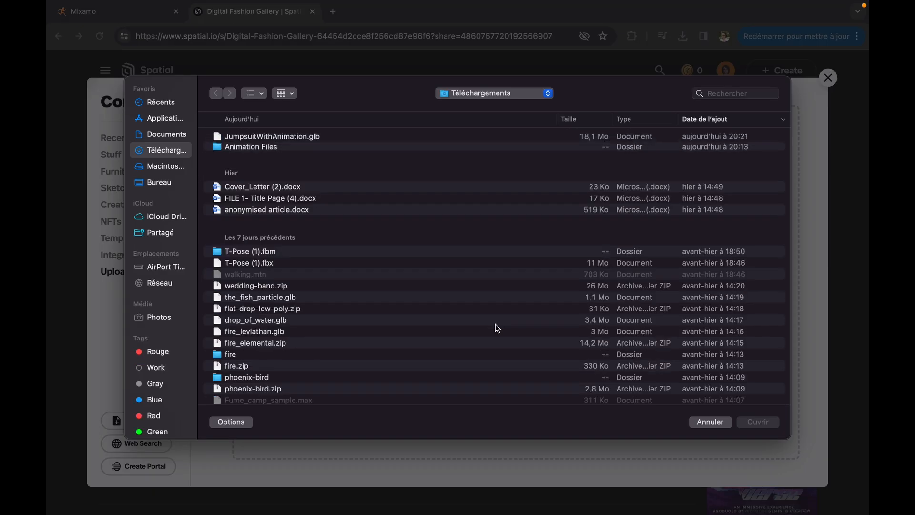
{"action": "left_click", "coordinate": [289, 138]}
{"action": "double_click", "coordinate": [287, 137]}
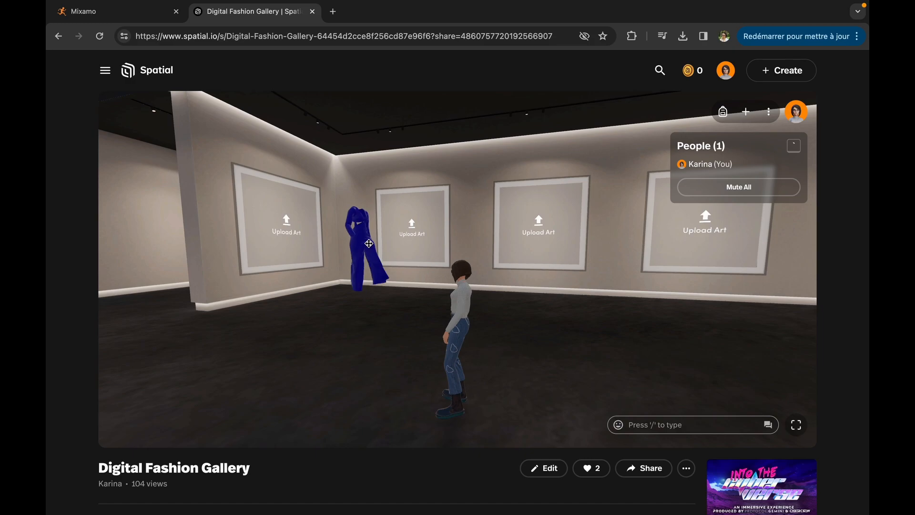
- Scale the uploaded jumpsuit to about 1.99 and move it to about x 16.97, y 0.31, z 21.42
{"action": "left_click", "coordinate": [368, 243]}
{"action": "left_click_drag", "start_coordinate": [687, 362], "coordinate": [709, 362]}
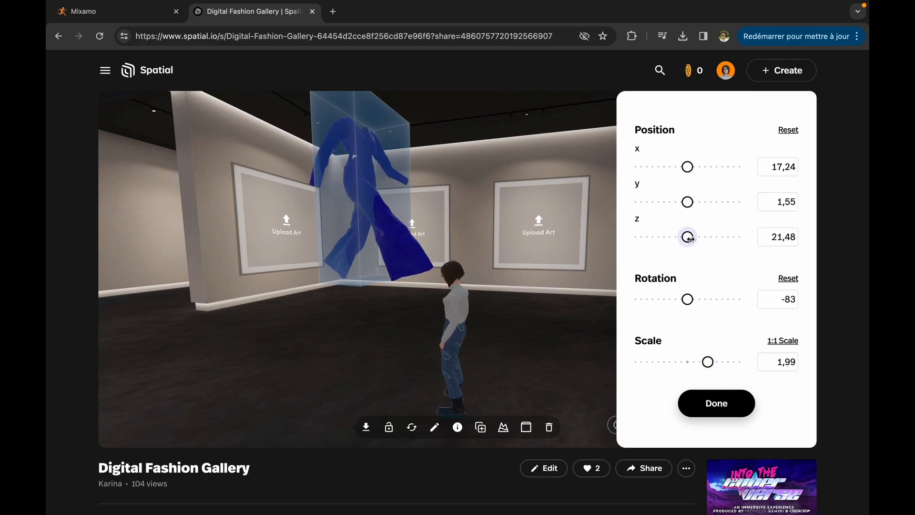
{"action": "mouse_move", "coordinate": [689, 236]}
{"action": "left_mouse_down"}
{"action": "mouse_move", "coordinate": [676, 237]}
{"action": "mouse_move", "coordinate": [687, 240]}
{"action": "left_mouse_up"}
{"action": "left_click_drag", "start_coordinate": [687, 167], "coordinate": [679, 169]}
{"action": "left_click_drag", "start_coordinate": [688, 202], "coordinate": [669, 202]}
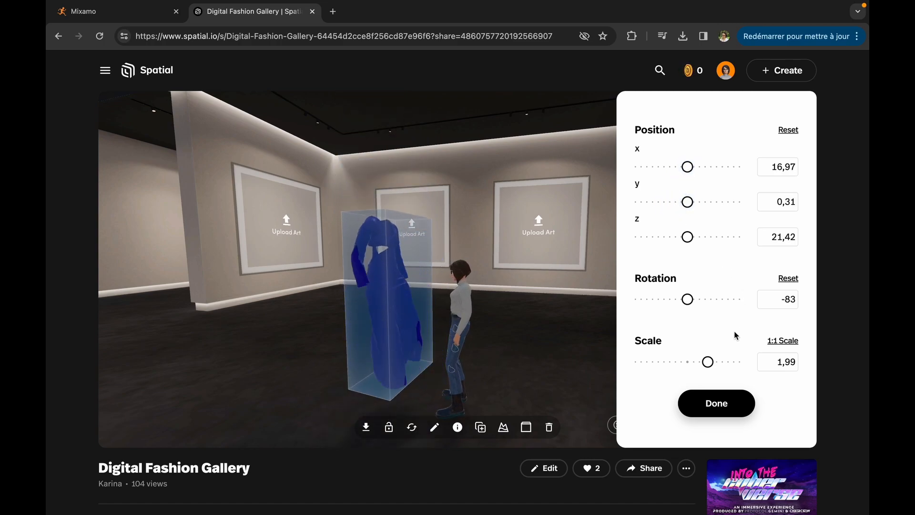
- Enlarge the jumpsuit to a scale of about 2.34, rotate it to -54, and leave its transform editing
{"action": "left_click_drag", "start_coordinate": [708, 362], "coordinate": [719, 362]}
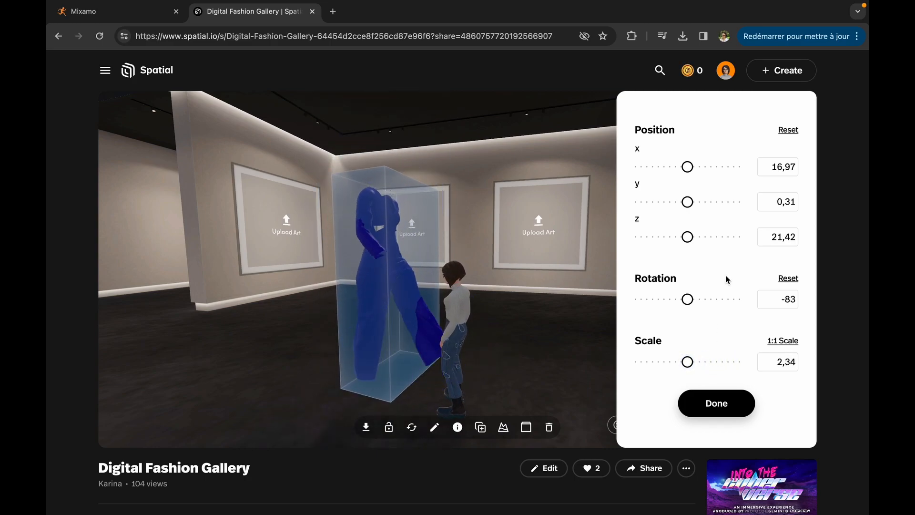
{"action": "mouse_move", "coordinate": [688, 299]}
{"action": "left_mouse_down"}
{"action": "mouse_move", "coordinate": [674, 299]}
{"action": "mouse_move", "coordinate": [726, 299]}
{"action": "mouse_move", "coordinate": [701, 303]}
{"action": "left_mouse_up"}
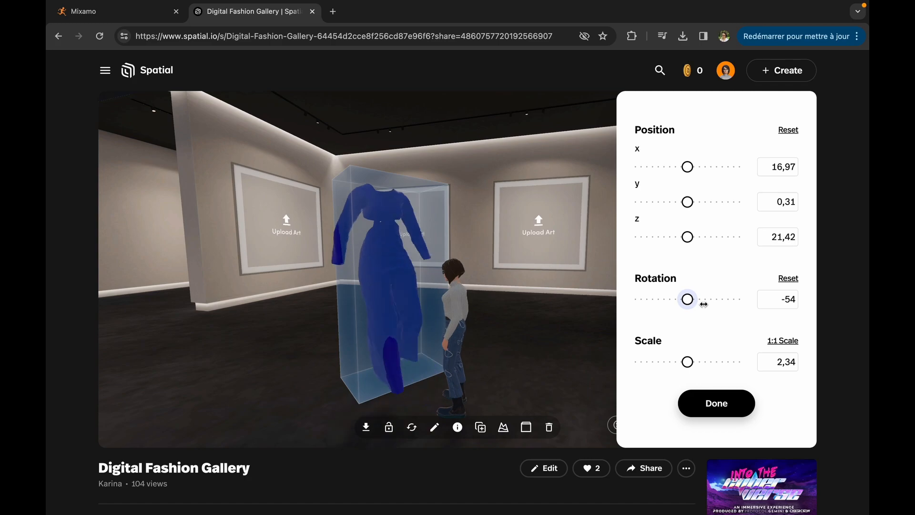
{"action": "left_click", "coordinate": [588, 317]}
- Walk the visitor avatar around the gallery to examine the animated jumpsuit from several sides
{"action": "key", "text": "Down"}
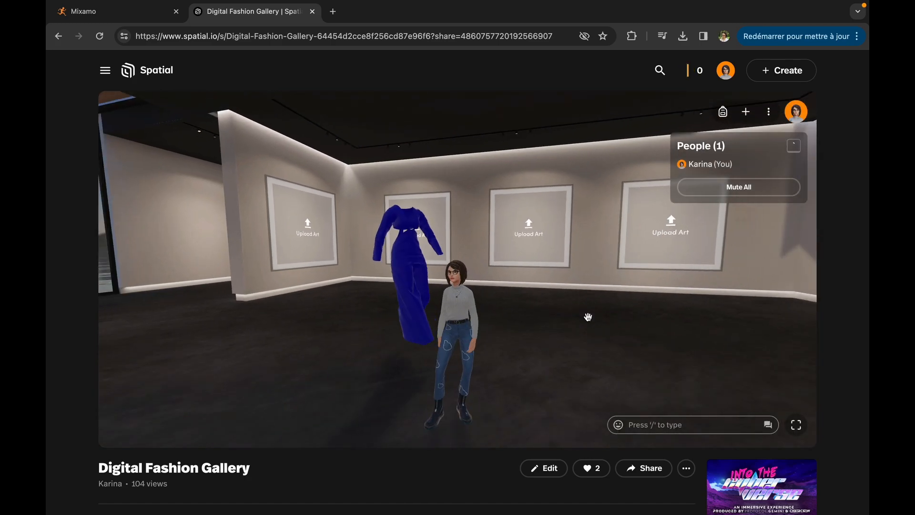
{"action": "key", "text": "Up"}
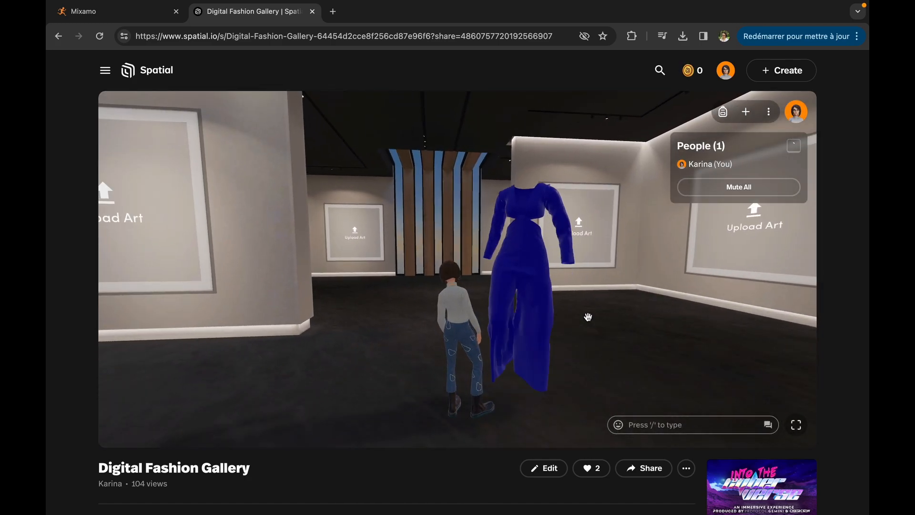
{"action": "key", "text": "Down"}
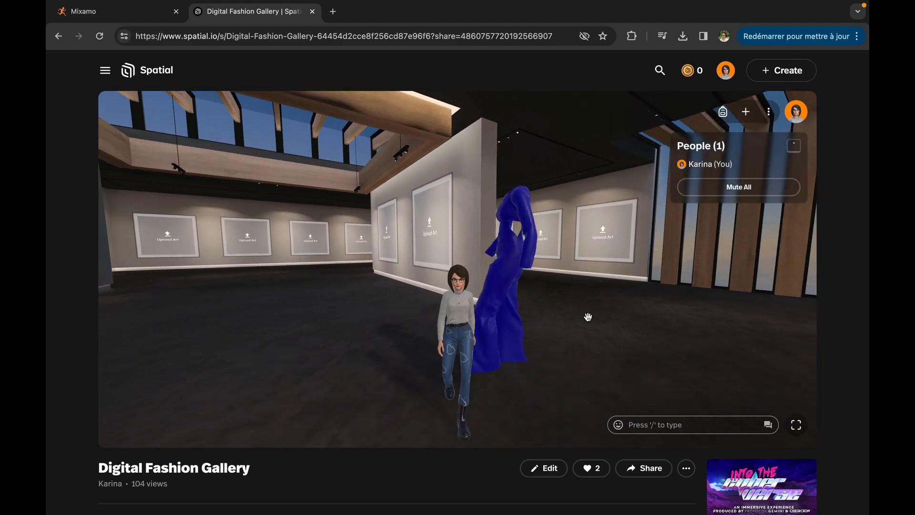
{"action": "key", "text": "Left"}
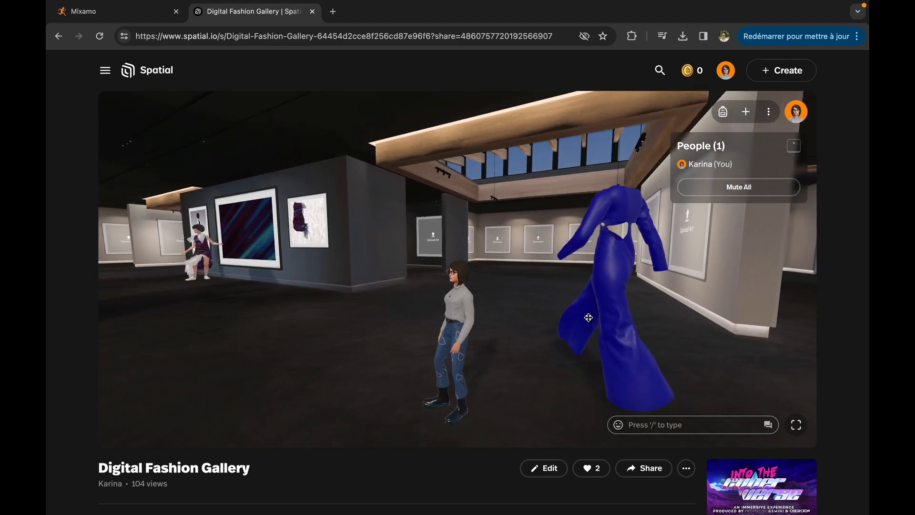
{"action": "key", "text": "Right"}
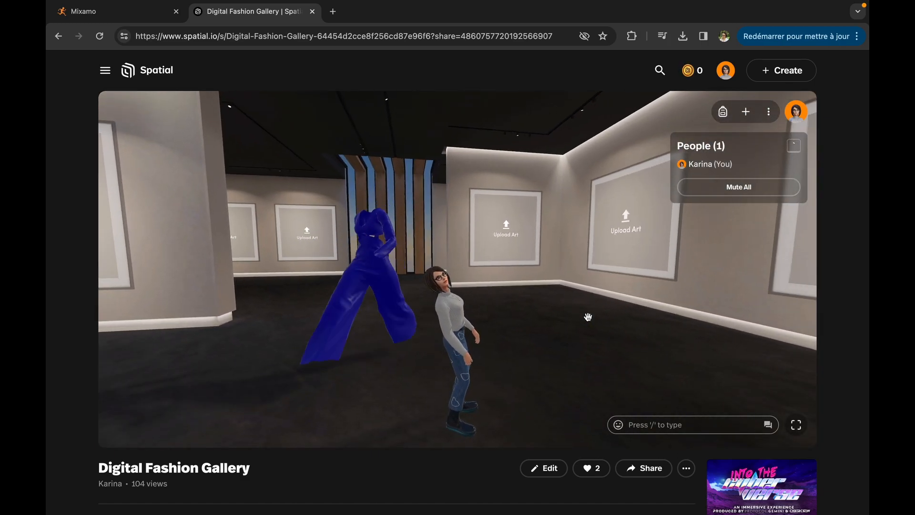
{"action": "left_click_drag", "start_coordinate": [587, 317], "coordinate": [589, 317]}
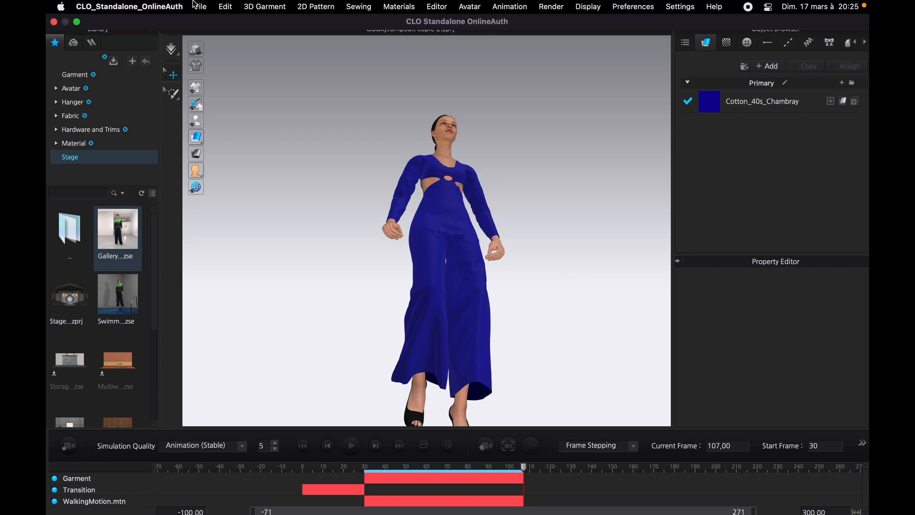
- Switch back to CLO and open the video capture for the animation
{"action": "left_click", "coordinate": [197, 6]}
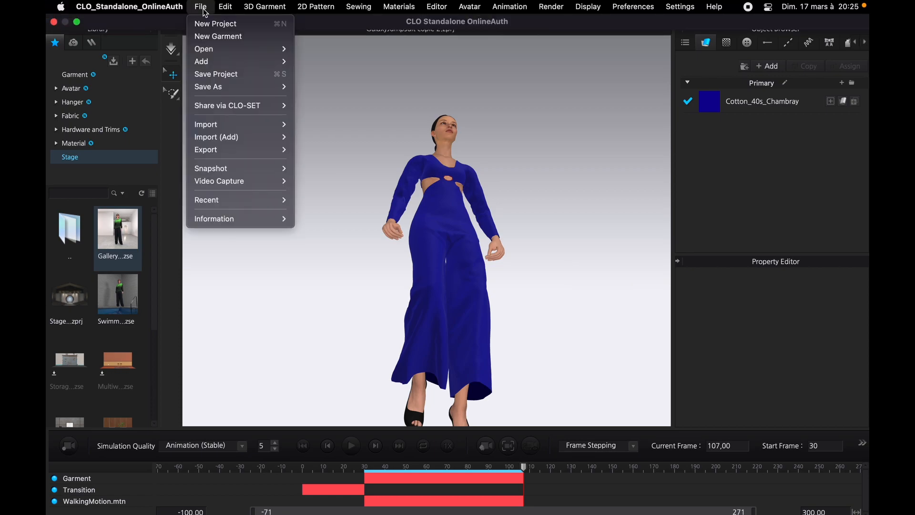
{"action": "mouse_move", "coordinate": [242, 184]}
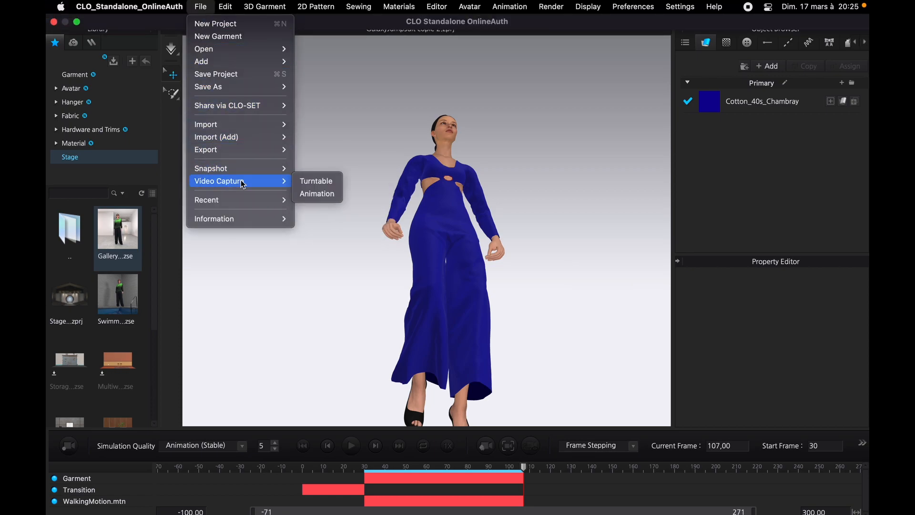
{"action": "left_click", "coordinate": [317, 194]}
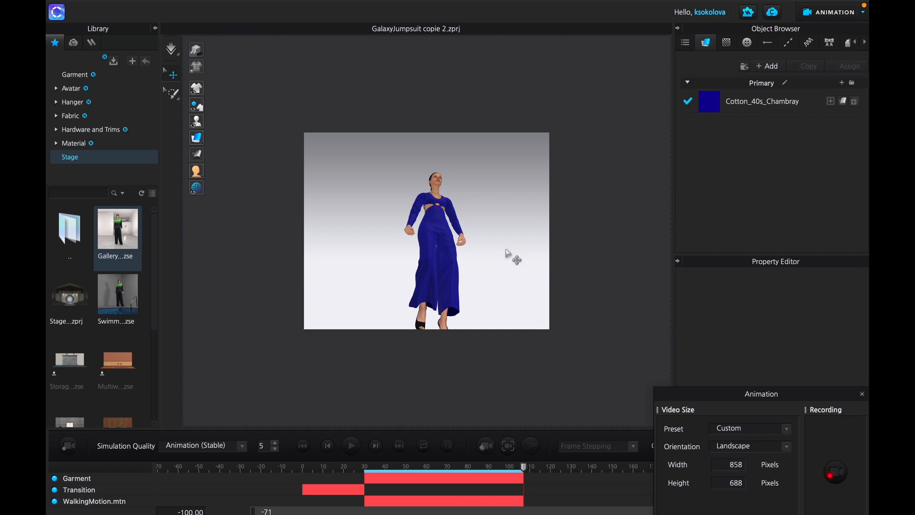
- Load the Gallery stage with load type Add, including its scene and props and render properties
{"action": "right_click_drag", "start_coordinate": [484, 263], "coordinate": [405, 269]}
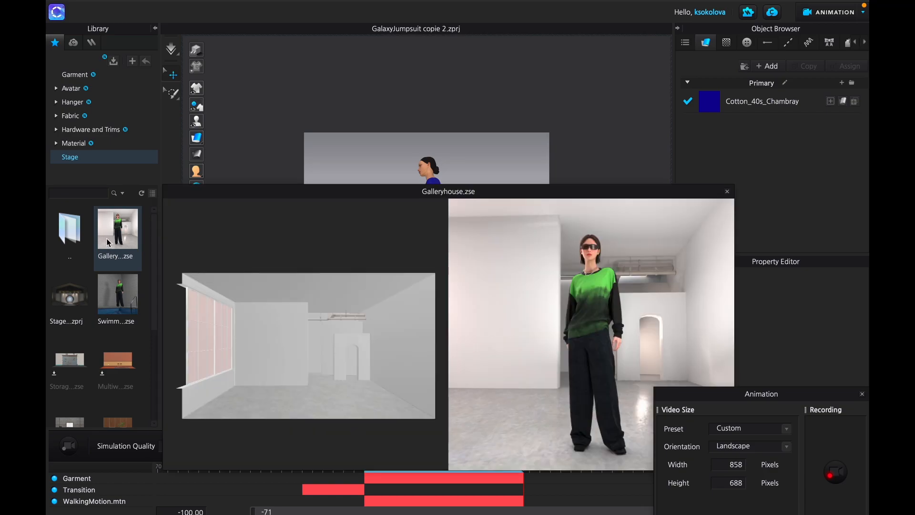
{"action": "double_click", "coordinate": [107, 241]}
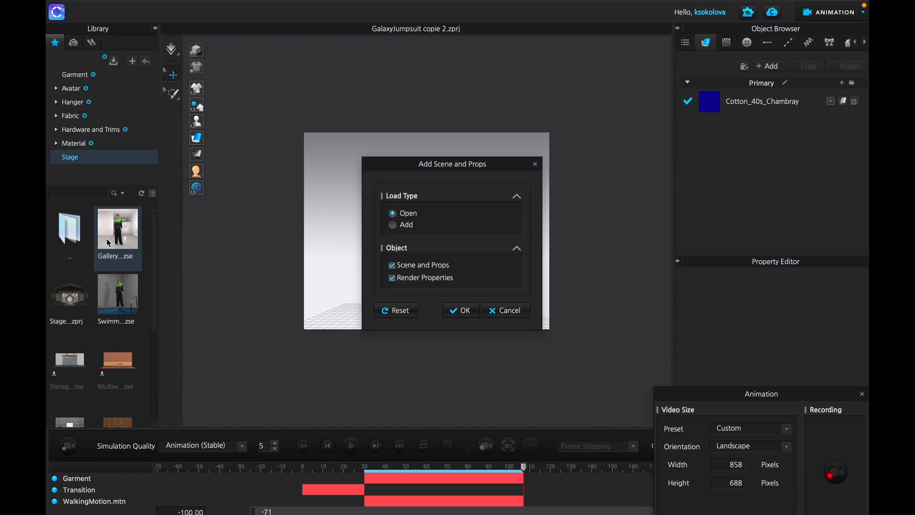
{"action": "left_click", "coordinate": [393, 225]}
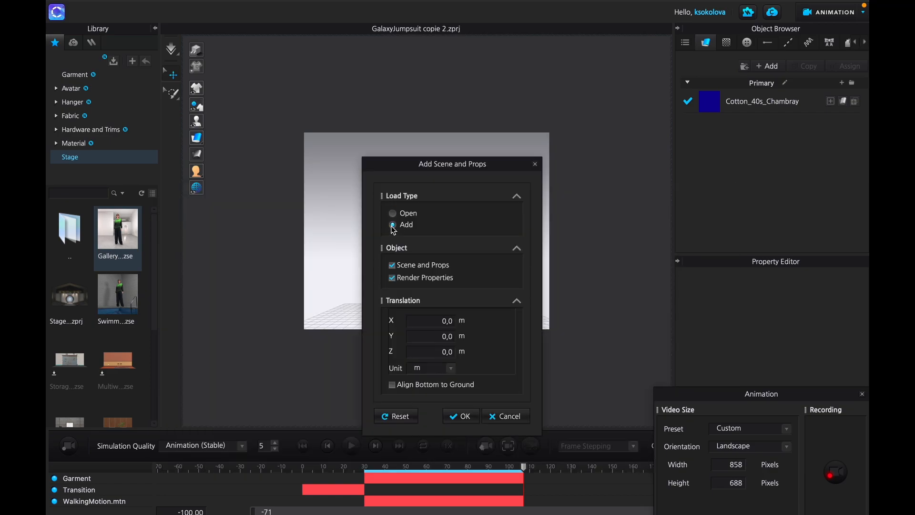
{"action": "left_click", "coordinate": [465, 416]}
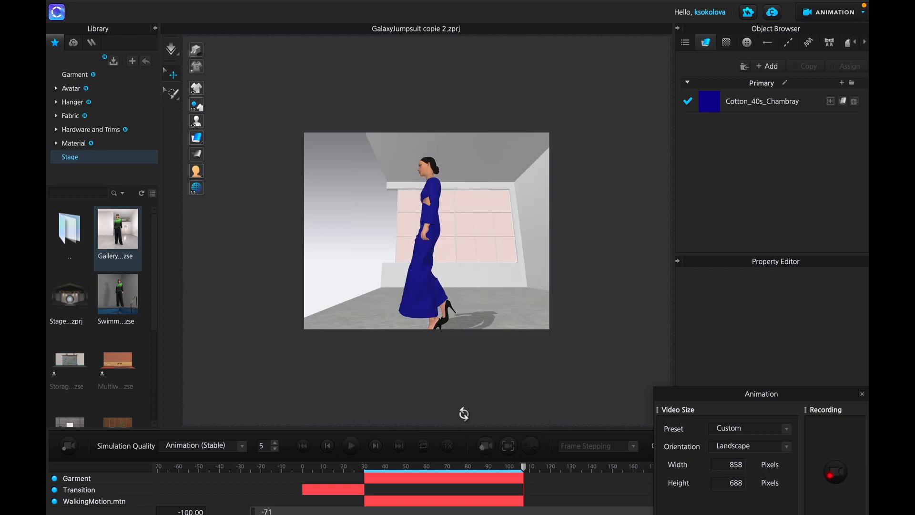
- Frame the full figure, set the video orientation to Portrait, and start recording the animation video
{"action": "mouse_move", "coordinate": [466, 281]}
{"action": "right_mouse_down"}
{"action": "mouse_move", "coordinate": [484, 284]}
{"action": "mouse_move", "coordinate": [450, 285]}
{"action": "mouse_move", "coordinate": [469, 287]}
{"action": "right_mouse_up"}
{"action": "scroll", "coordinate": [473, 292], "scroll_direction": "up", "scroll_amount": 2}
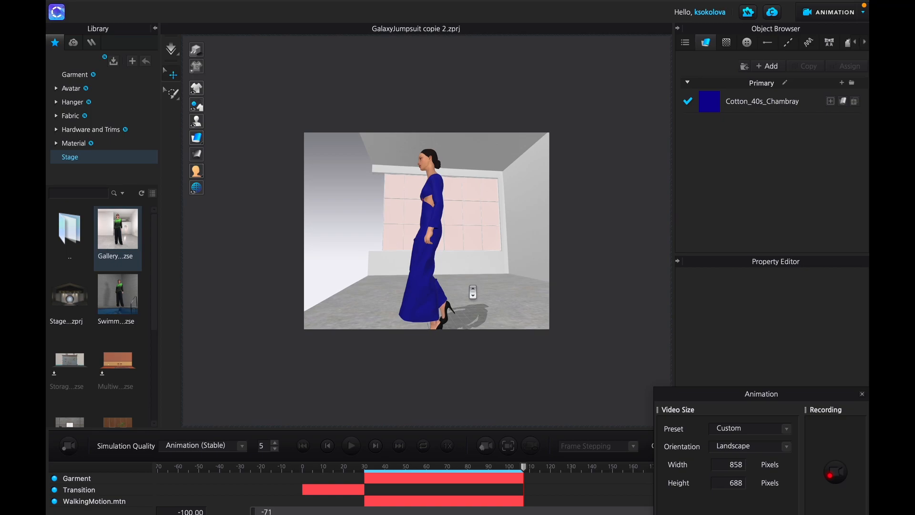
{"action": "scroll", "coordinate": [473, 292], "scroll_direction": "down", "scroll_amount": 3}
{"action": "left_click", "coordinate": [745, 450]}
{"action": "left_click", "coordinate": [747, 439]}
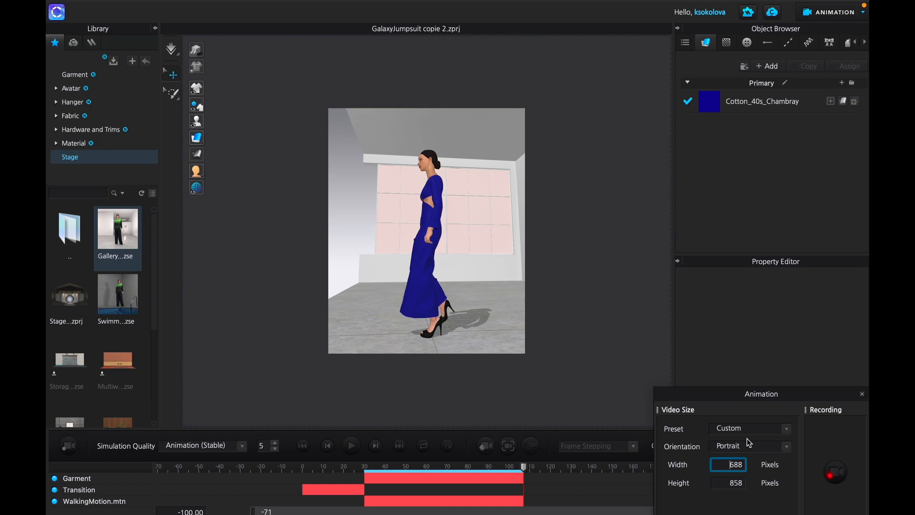
{"action": "left_click", "coordinate": [840, 482]}
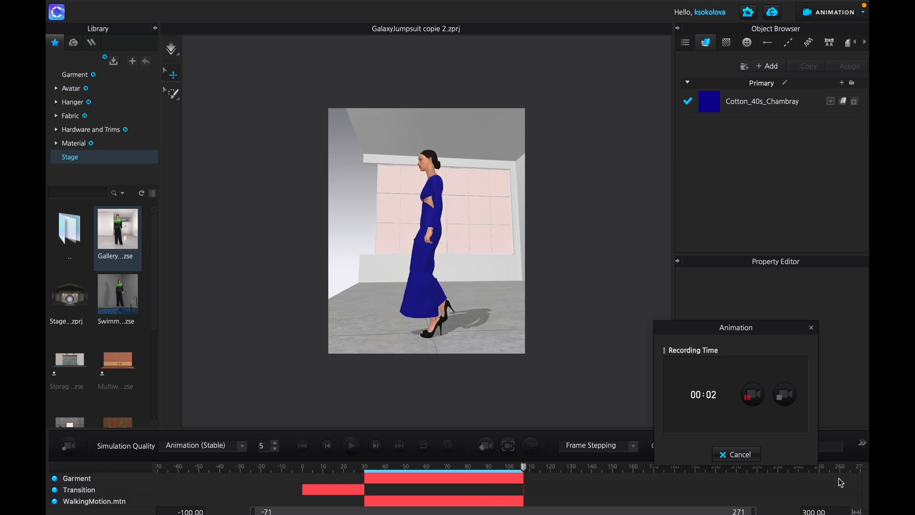
- Stop the animation recording and save the captured video to the Desktop as an MP4 named VideoJumpsuit
{"action": "left_click", "coordinate": [785, 396]}
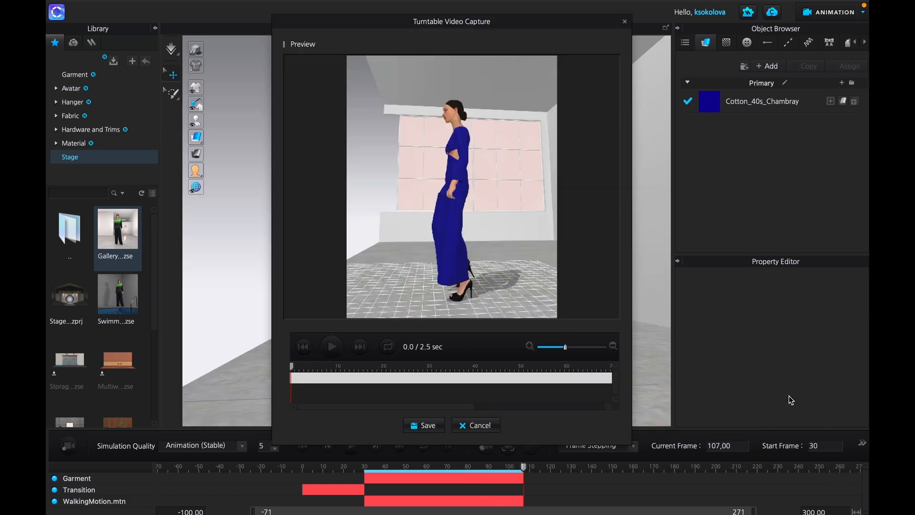
{"action": "left_click", "coordinate": [422, 426]}
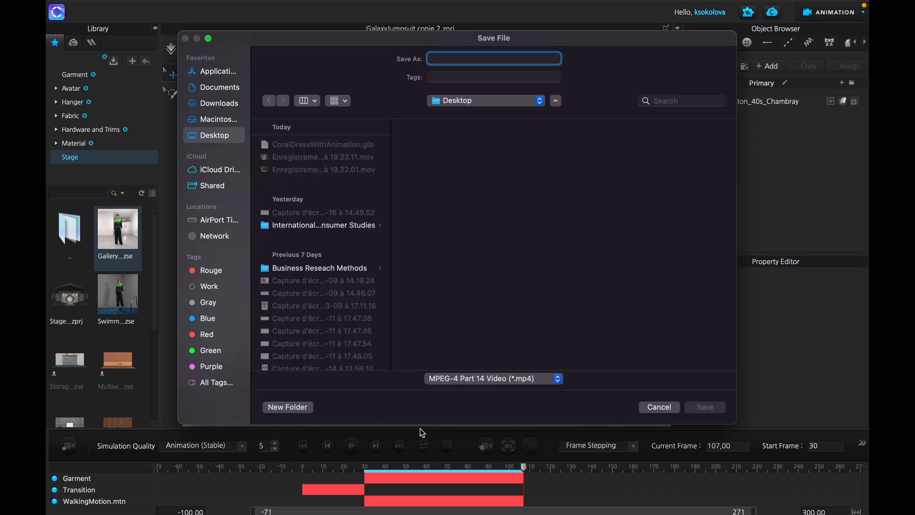
{"action": "type", "text": "VideoJu"}
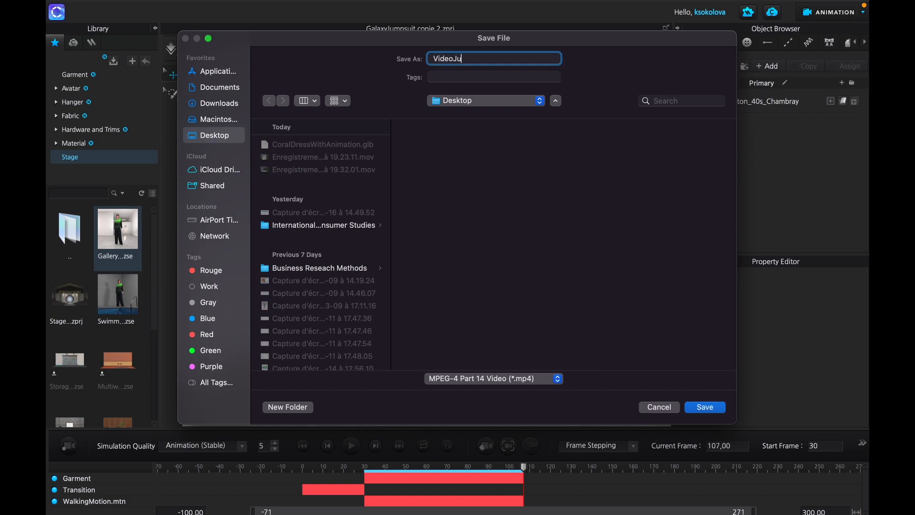
{"action": "type", "text": "mpsuit"}
{"action": "key", "text": "Return"}
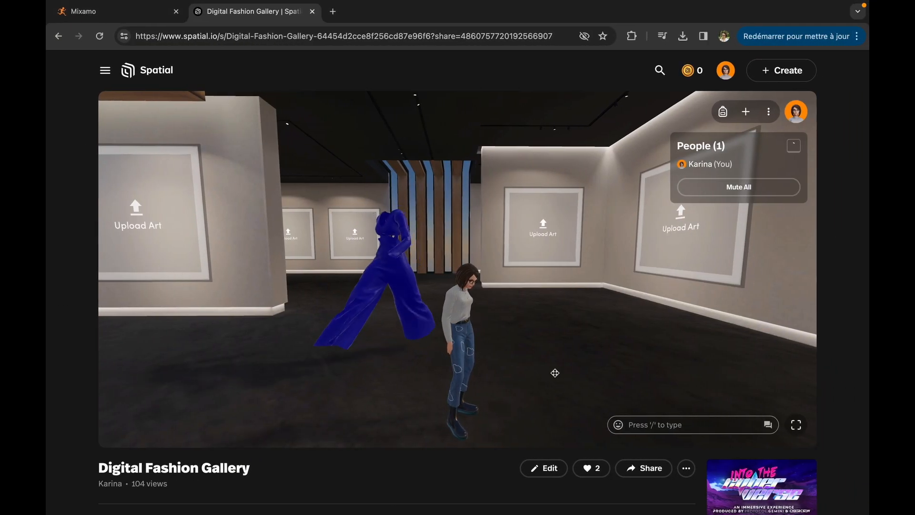
- Switch to the Spatial gallery and upload VideoJumpsuit.mp4 from the device into the empty art frame on the wall behind the jumpsuit
{"action": "left_click", "coordinate": [542, 224]}
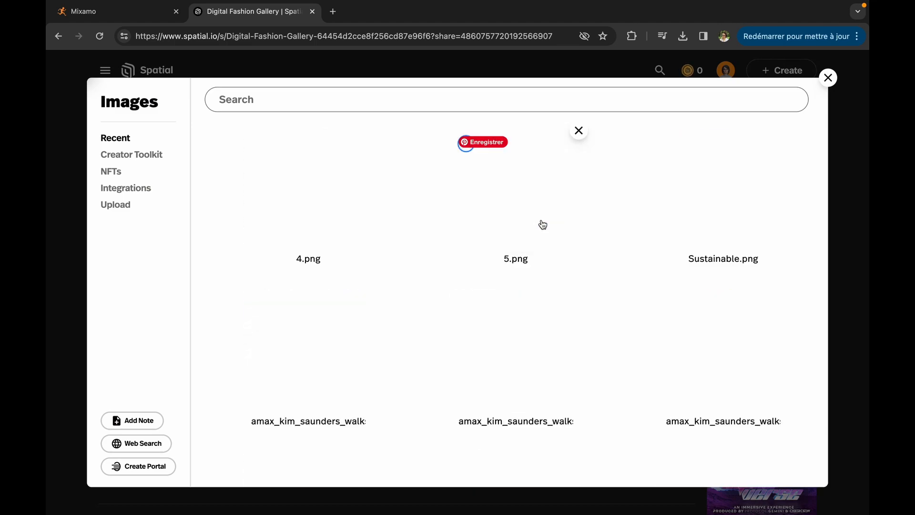
{"action": "left_click", "coordinate": [828, 78]}
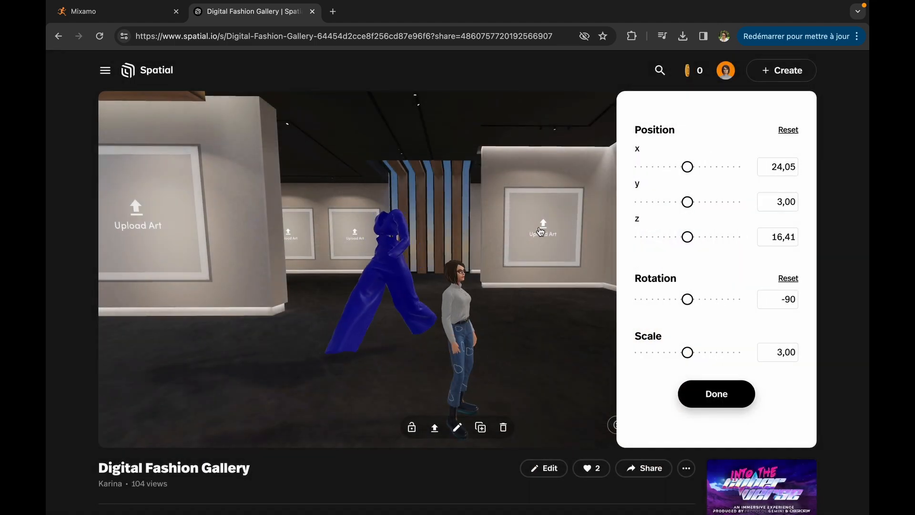
{"action": "left_click_drag", "start_coordinate": [539, 325], "coordinate": [640, 330]}
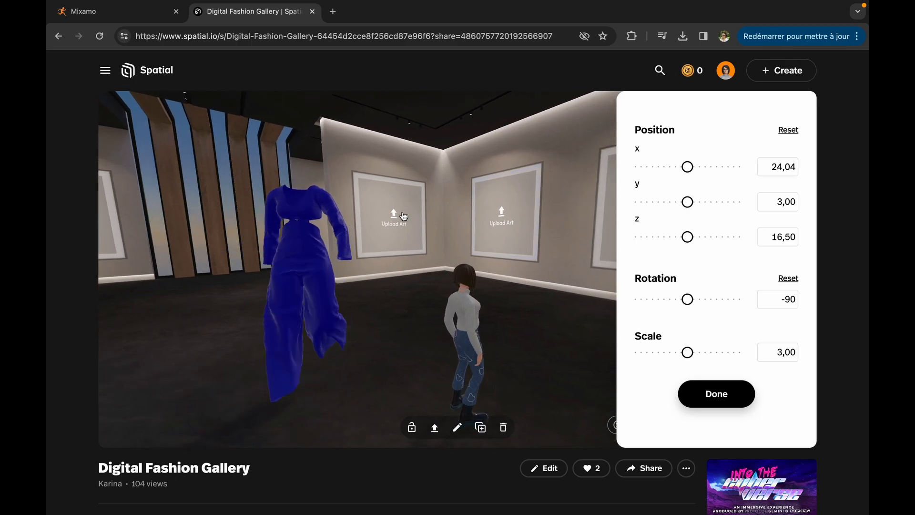
{"action": "left_click", "coordinate": [402, 214]}
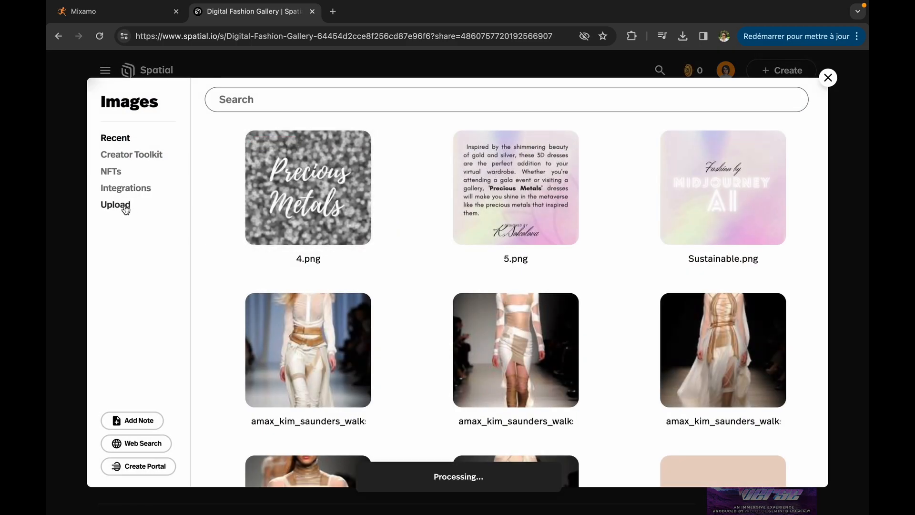
{"action": "left_click", "coordinate": [123, 208]}
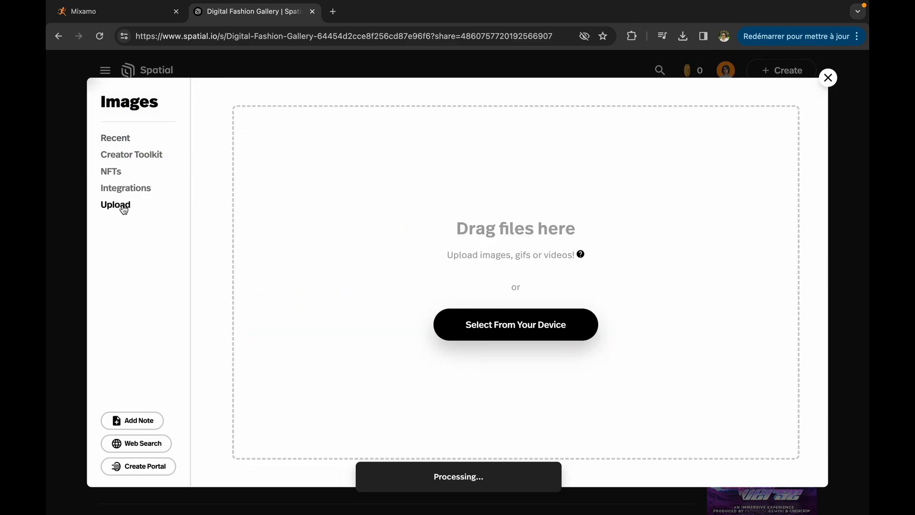
{"action": "left_click", "coordinate": [533, 327]}
{"action": "left_click", "coordinate": [277, 138]}
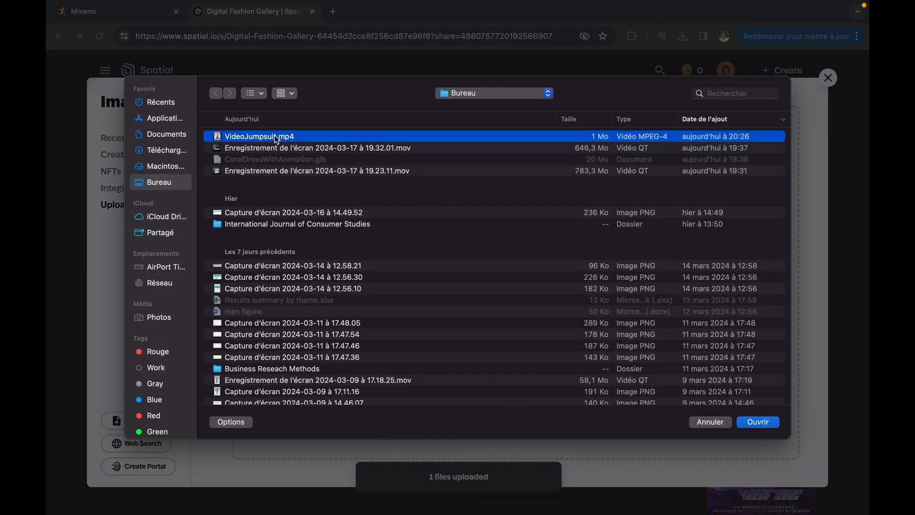
{"action": "left_click", "coordinate": [759, 422]}
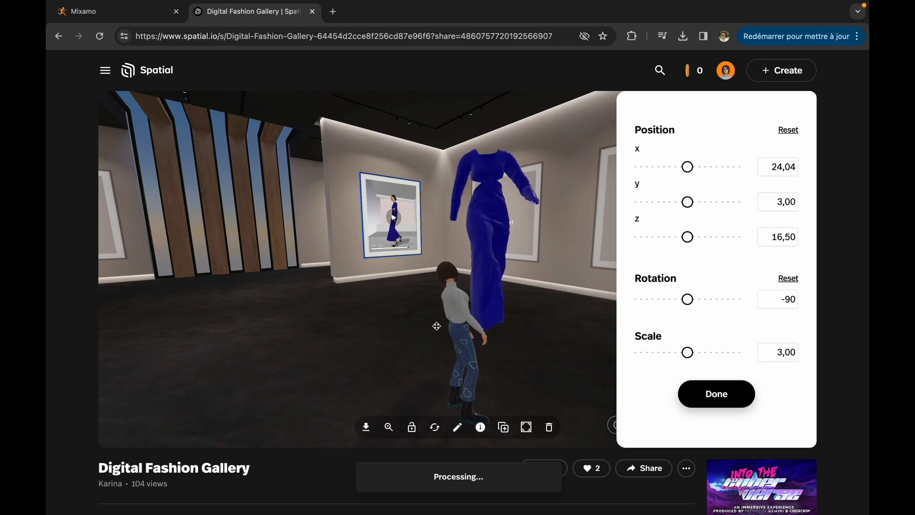
{"action": "left_click", "coordinate": [715, 393]}
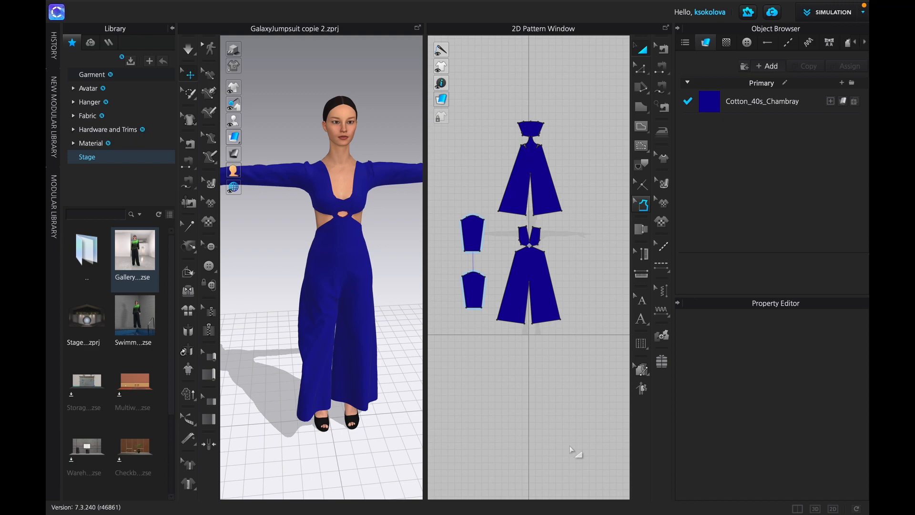
- Switch back to CLO and start a new project
{"action": "mouse_move", "coordinate": [388, 2]}
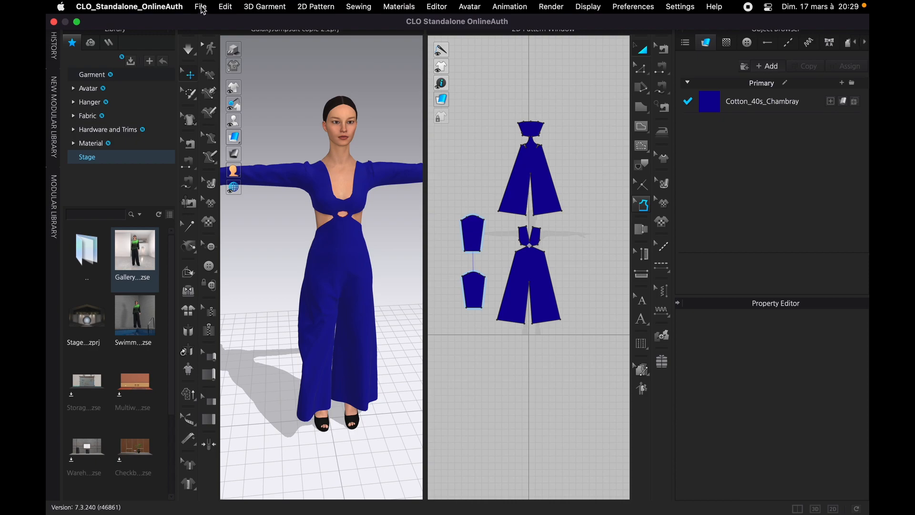
{"action": "left_click", "coordinate": [201, 7]}
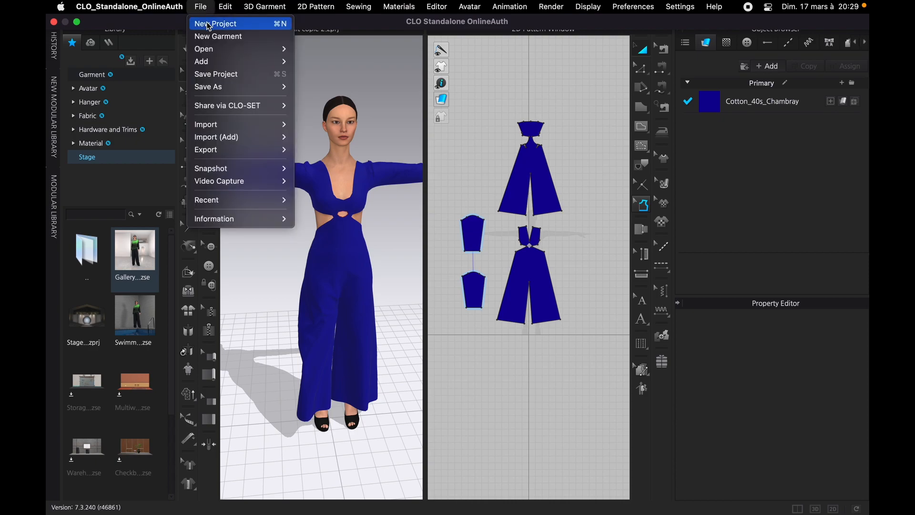
{"action": "left_click", "coordinate": [208, 24]}
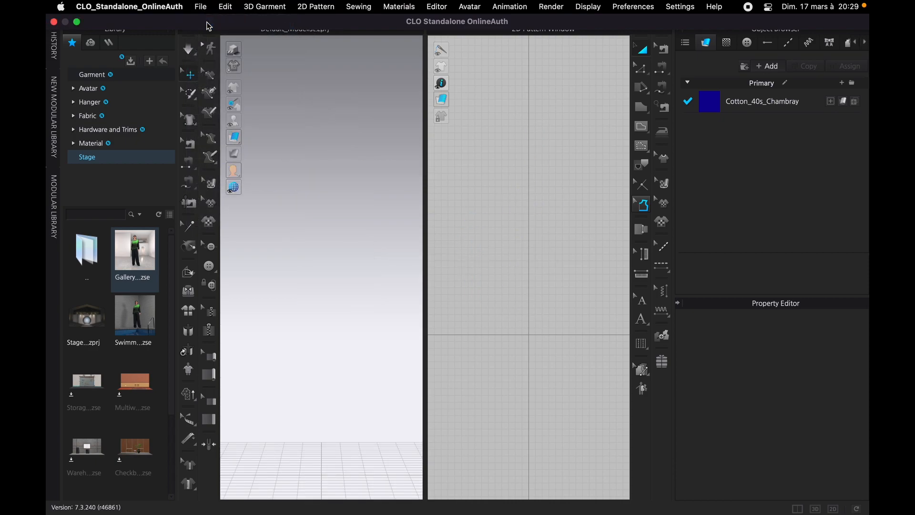
- Load the FV2_Feifei avatar from the Female_V2 folder of the avatar library
{"action": "left_click", "coordinate": [91, 93]}
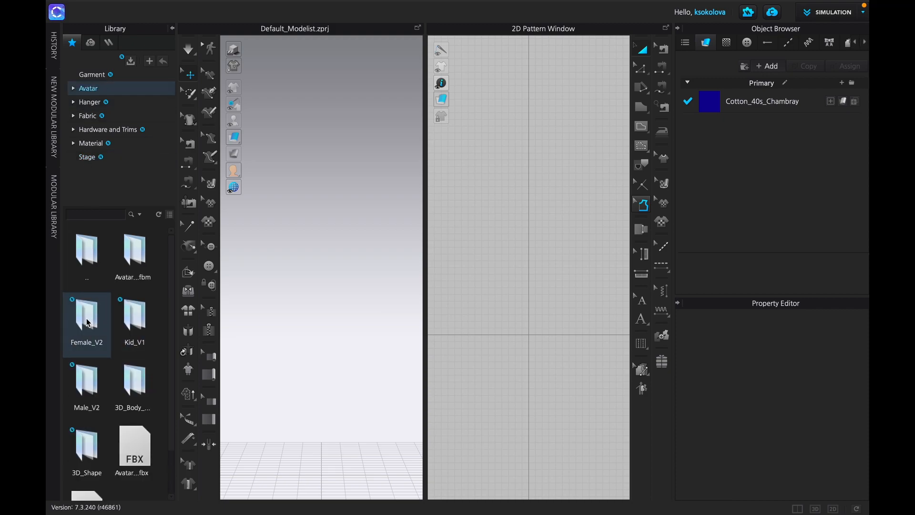
{"action": "double_click", "coordinate": [87, 323]}
{"action": "scroll", "coordinate": [110, 390], "scroll_direction": "down", "scroll_amount": 3}
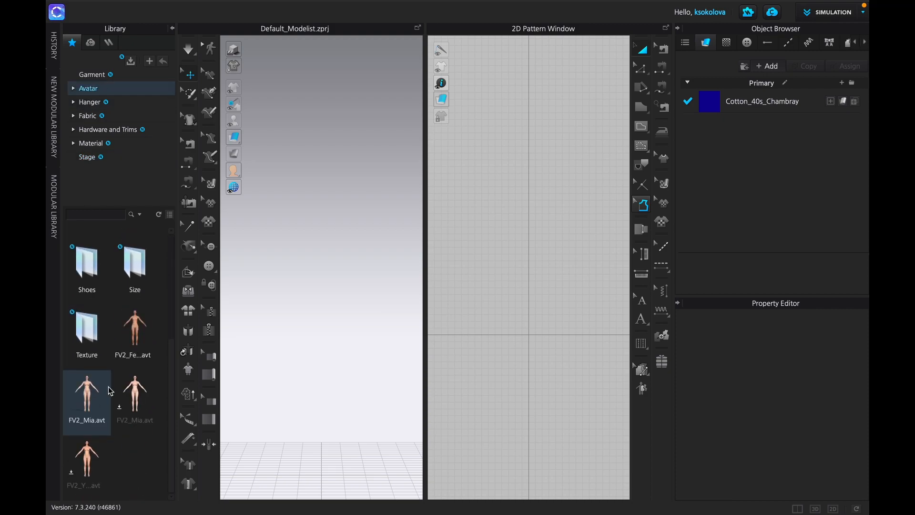
{"action": "double_click", "coordinate": [151, 339]}
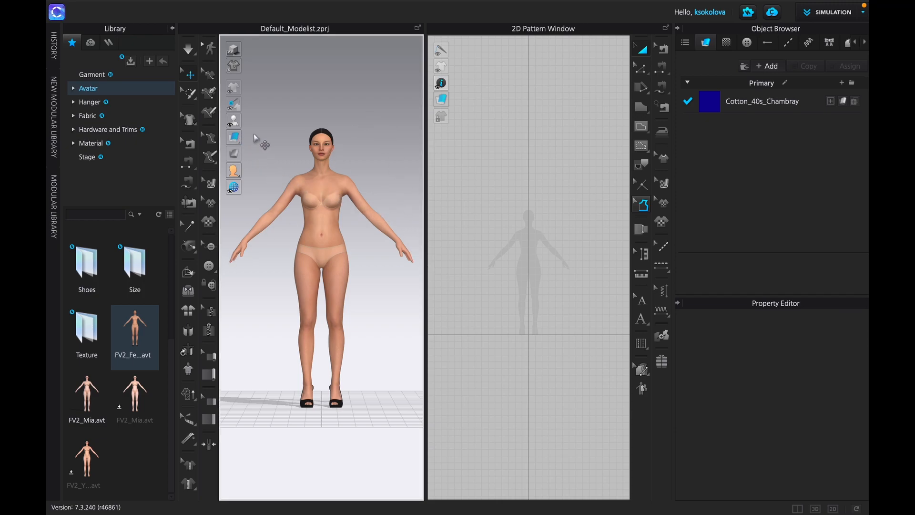
- Show the avatar's skeleton joints and rotate its right shoulder joint until the arm is stretched out horizontally
{"action": "mouse_move", "coordinate": [237, 125]}
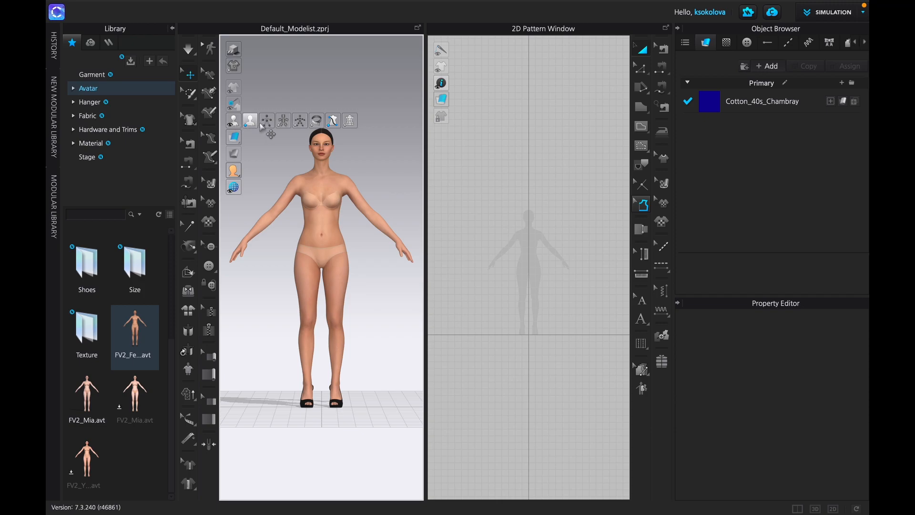
{"action": "left_click", "coordinate": [301, 123]}
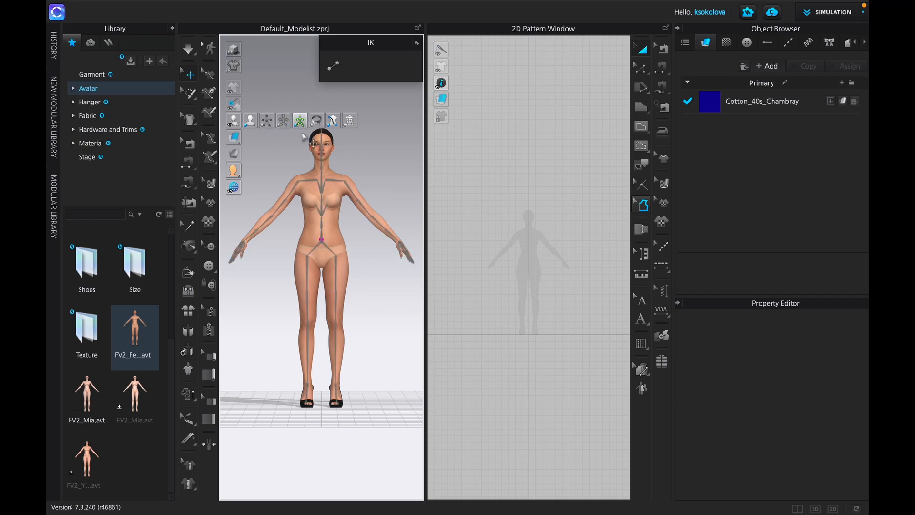
{"action": "left_click", "coordinate": [300, 183]}
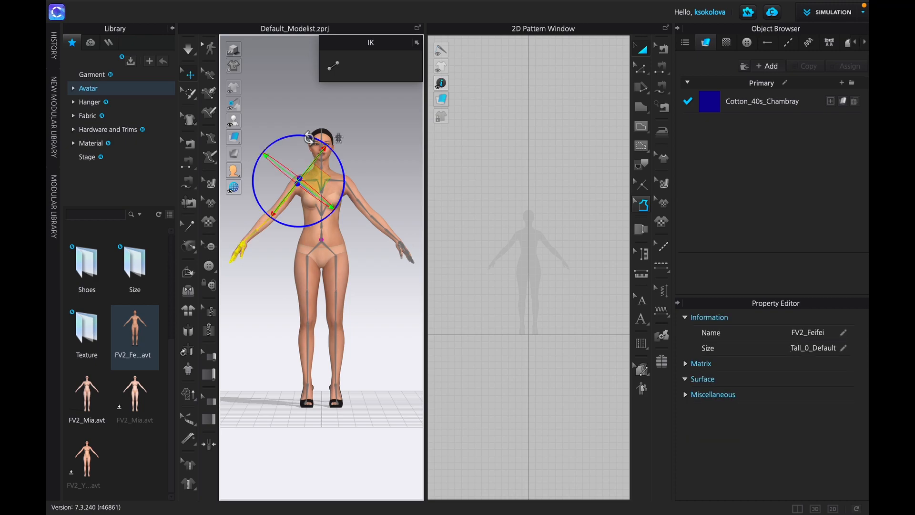
{"action": "left_click_drag", "start_coordinate": [309, 137], "coordinate": [346, 156]}
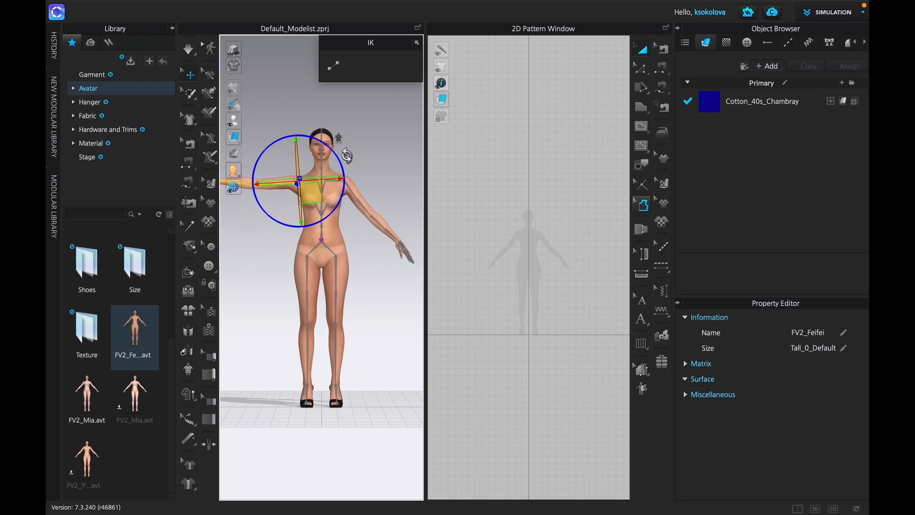
{"action": "left_click", "coordinate": [375, 191]}
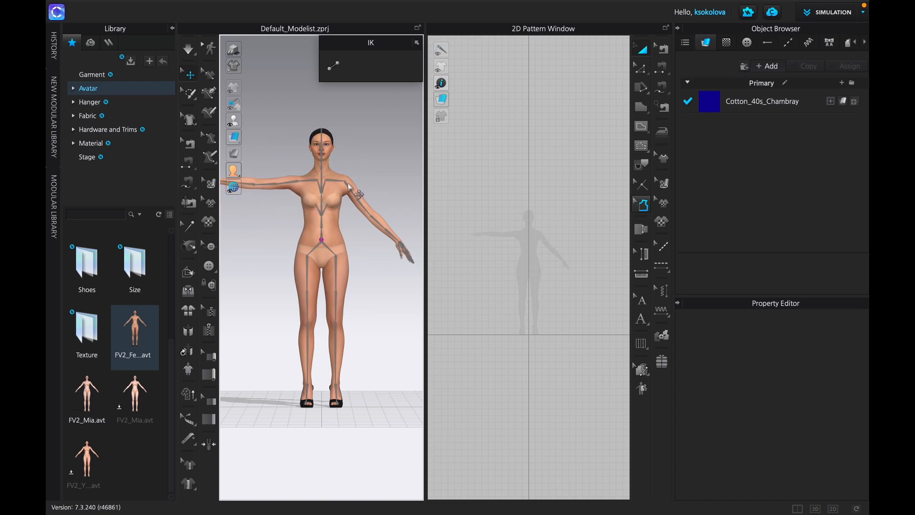
- Rotate the avatar's left shoulder joint until that arm is also horizontal in a T-pose, and hide the joints
{"action": "left_click", "coordinate": [356, 192]}
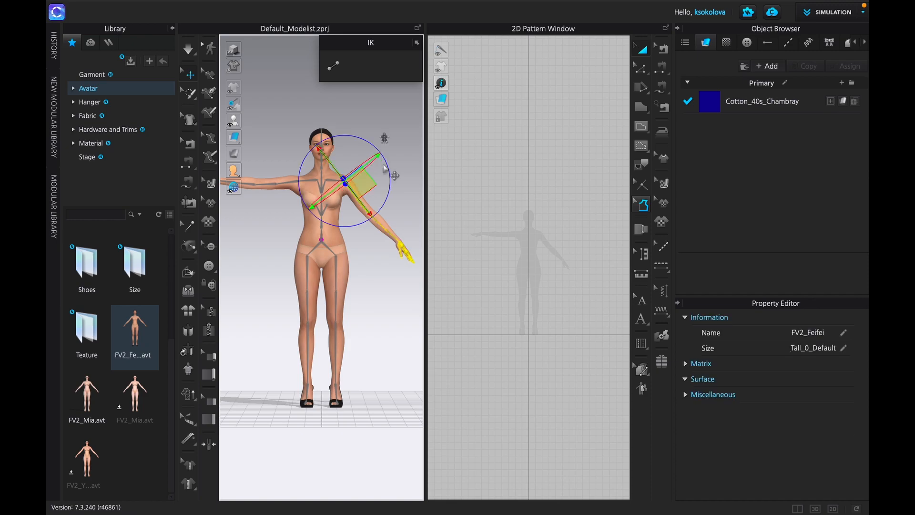
{"action": "left_click_drag", "start_coordinate": [388, 169], "coordinate": [371, 121]}
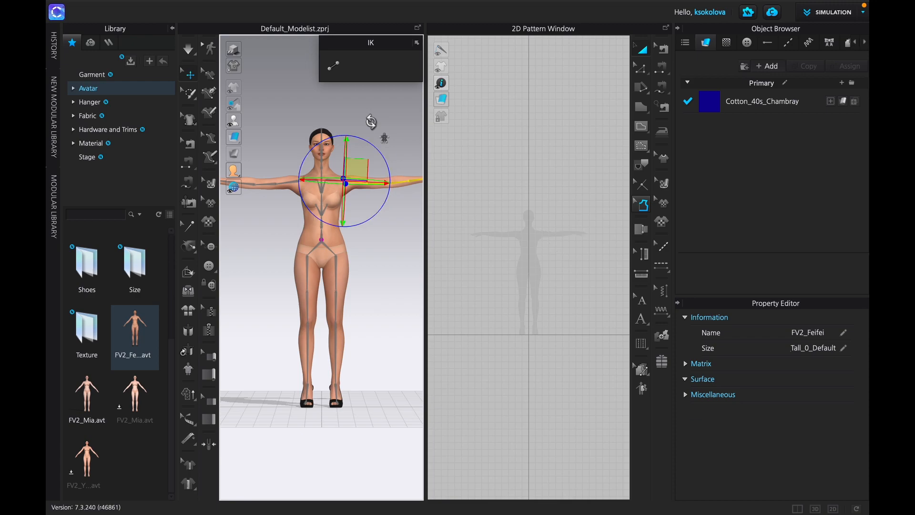
{"action": "left_click", "coordinate": [384, 271]}
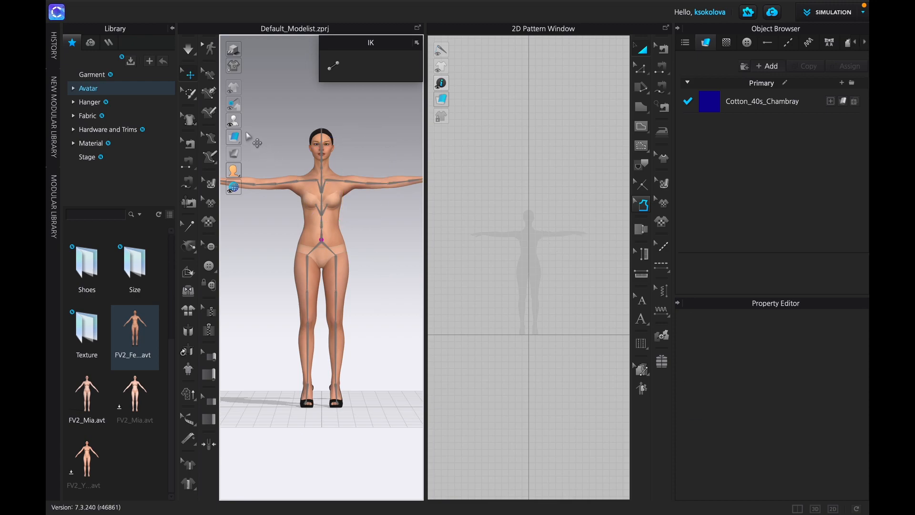
{"action": "mouse_move", "coordinate": [236, 123]}
{"action": "left_click", "coordinate": [299, 122]}
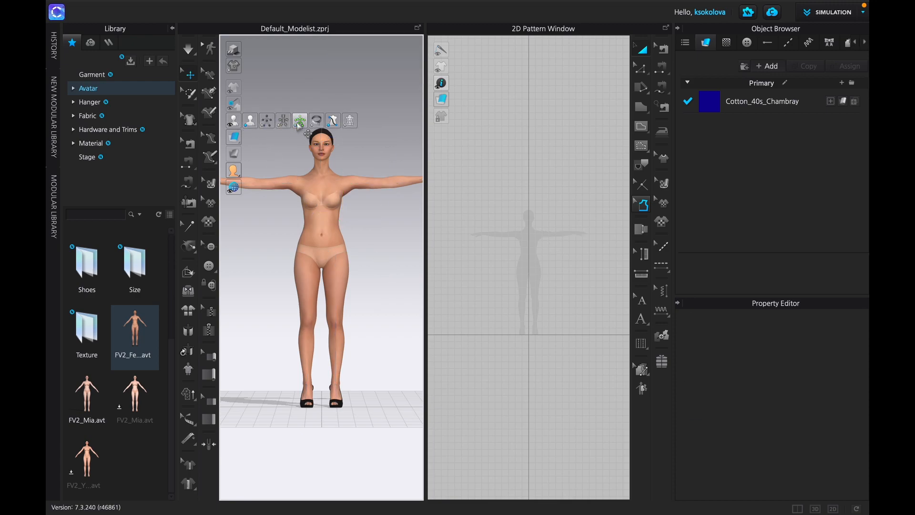
- Start an FBX export of the T-posed avatar and name the file AvatarForMixamo
{"action": "scroll", "coordinate": [253, 269], "scroll_direction": "down", "scroll_amount": 3}
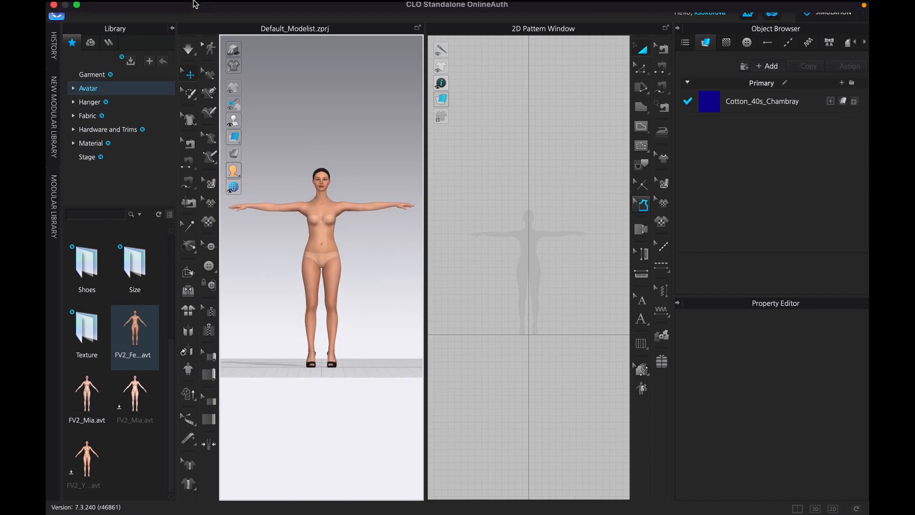
{"action": "left_click", "coordinate": [200, 6]}
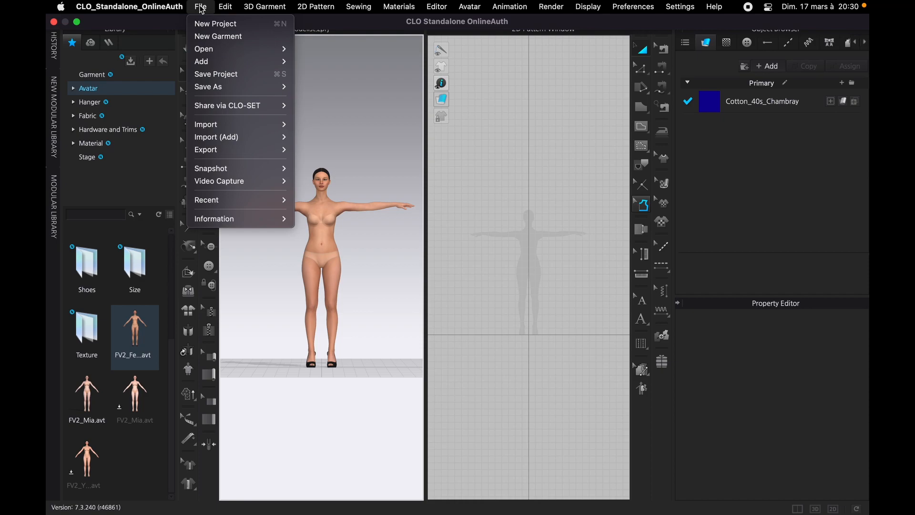
{"action": "mouse_move", "coordinate": [233, 151]}
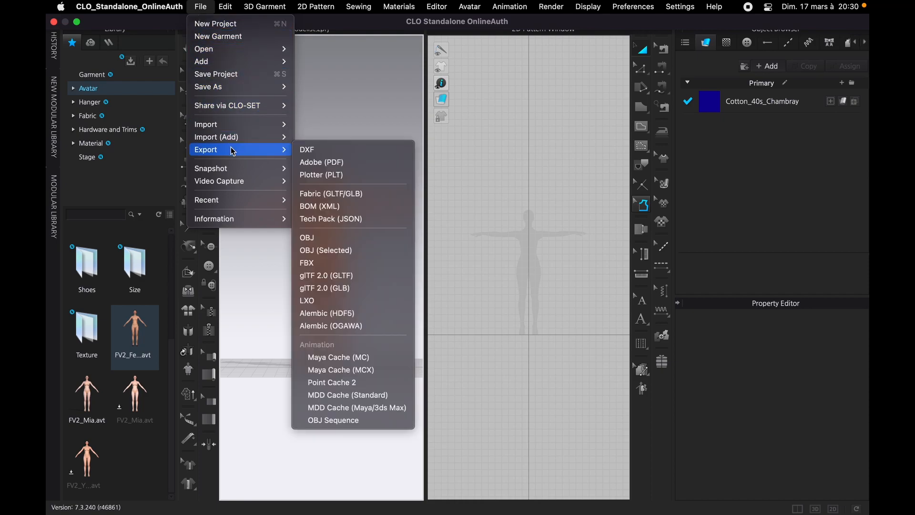
{"action": "left_click", "coordinate": [335, 263]}
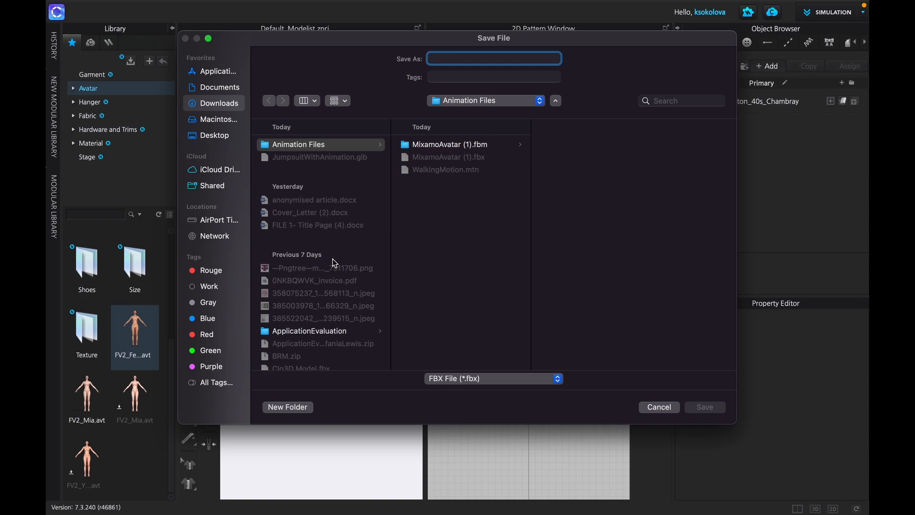
{"action": "type", "text": "AvatarForMixamo"}
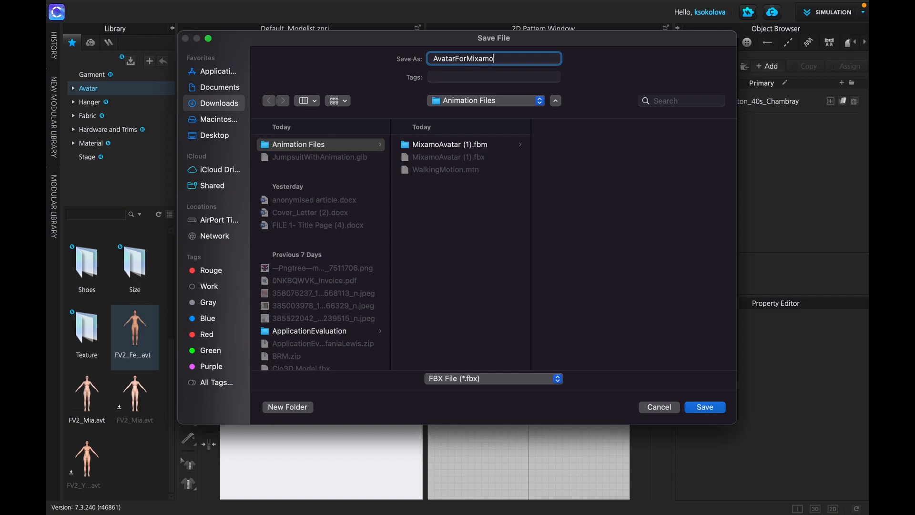
- Create a new folder named demo inside Animation Files as the destination for the avatar export
{"action": "left_click", "coordinate": [297, 407]}
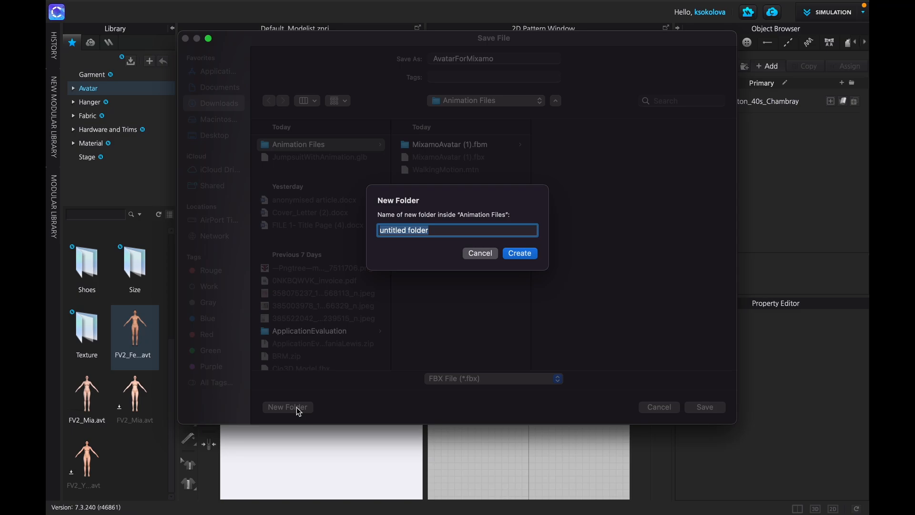
{"action": "type", "text": "demo"}
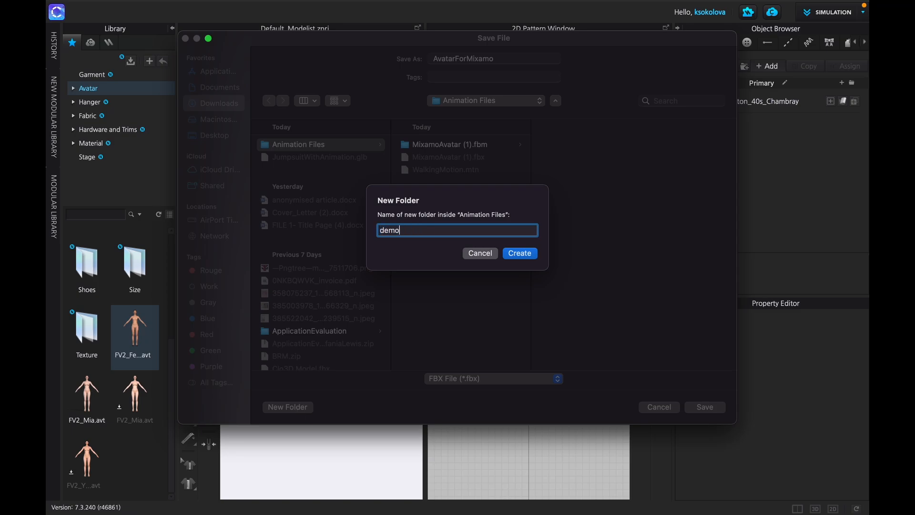
{"action": "key", "text": "Return"}
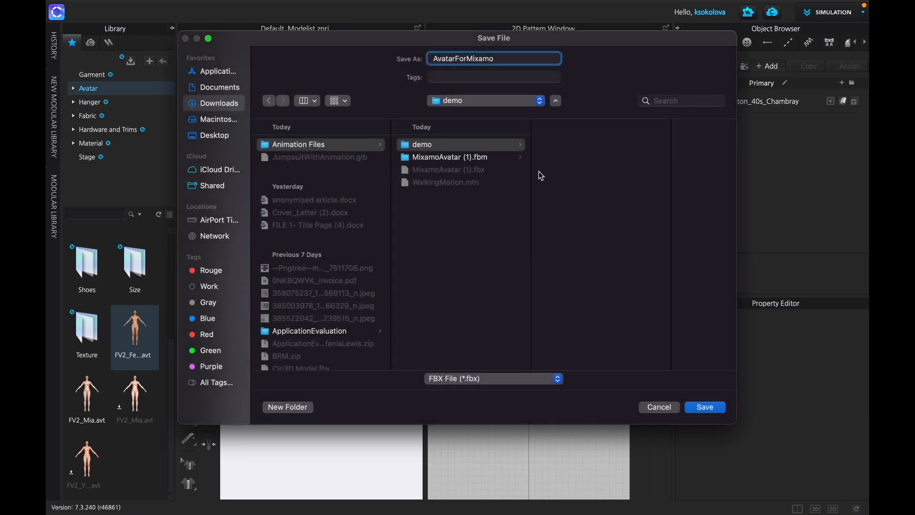
- Save the AvatarForMixamo FBX in the demo folder, exporting the avatar with the Exclude Rig option
{"action": "left_click", "coordinate": [706, 407]}
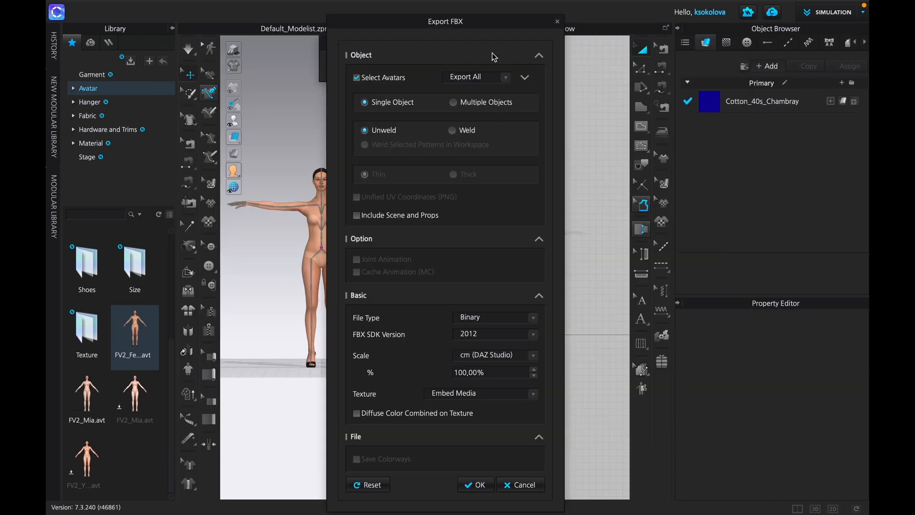
{"action": "left_click", "coordinate": [505, 78]}
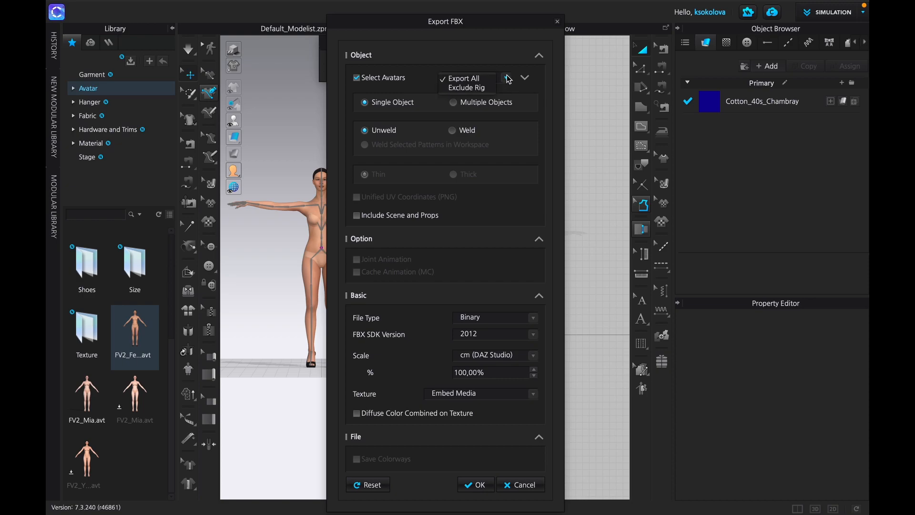
{"action": "left_click", "coordinate": [482, 89]}
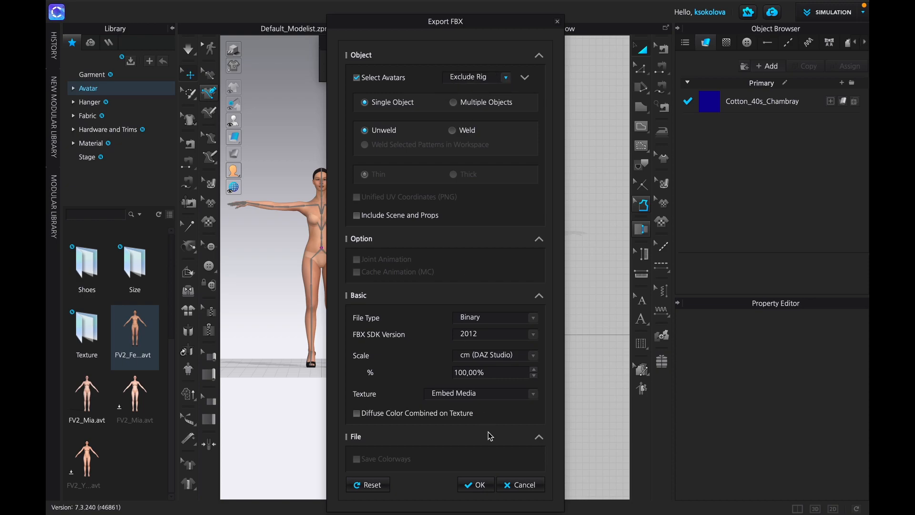
{"action": "left_click", "coordinate": [475, 484]}
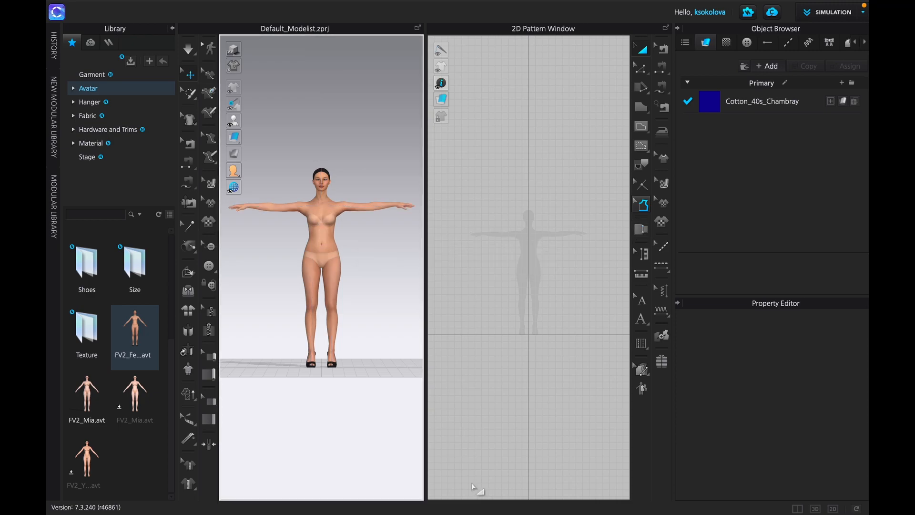
{"action": "key", "text": "ctrl+Right"}
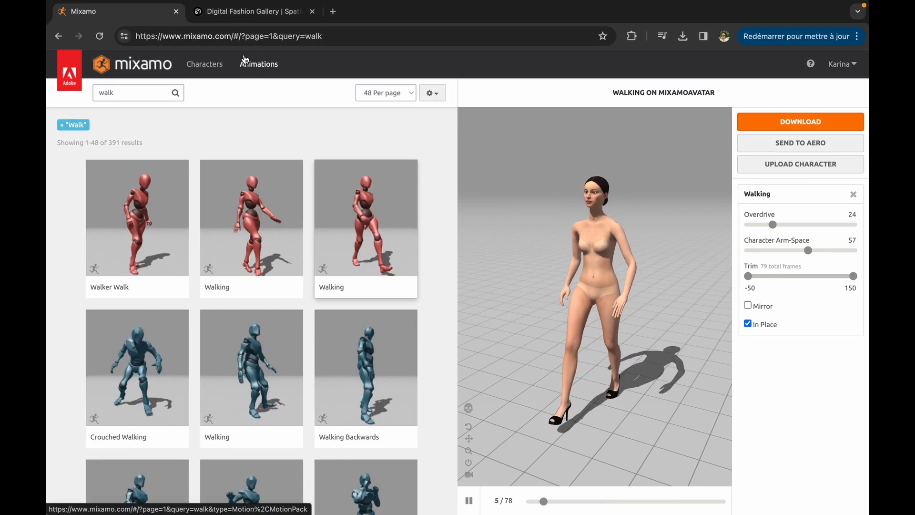
{"action": "left_click", "coordinate": [210, 36]}
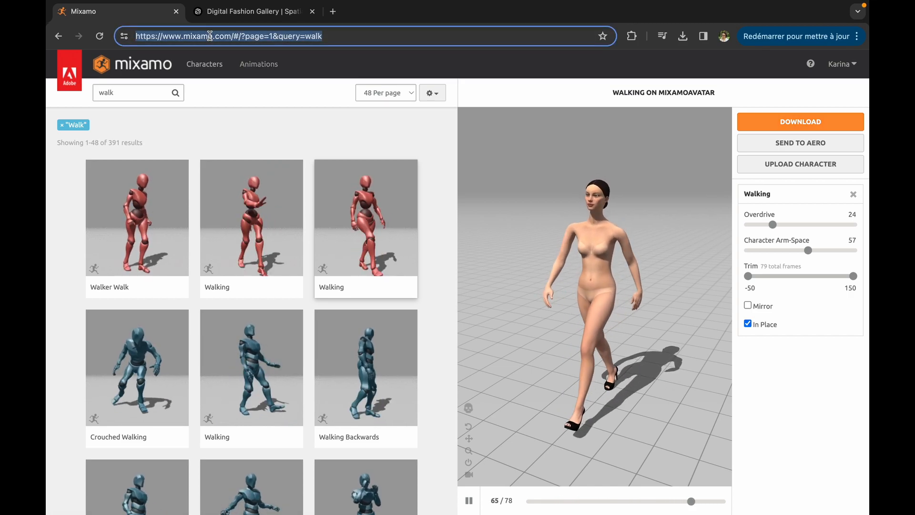
{"action": "left_click", "coordinate": [230, 37]}
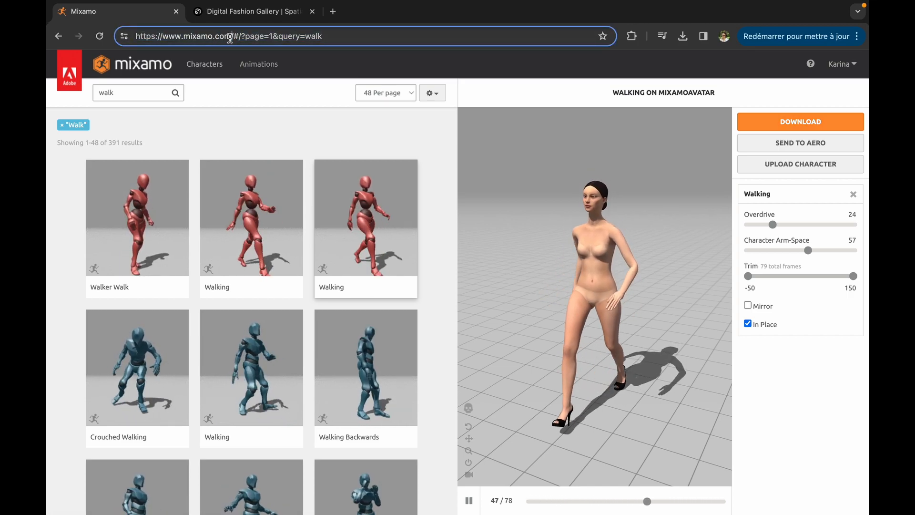
{"action": "left_click_drag", "start_coordinate": [233, 37], "coordinate": [165, 37]}
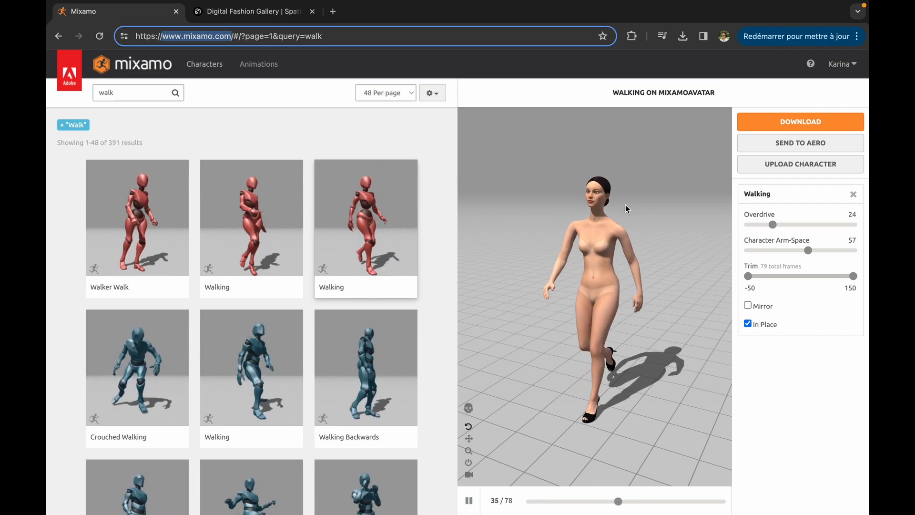
{"action": "left_click", "coordinate": [390, 132]}
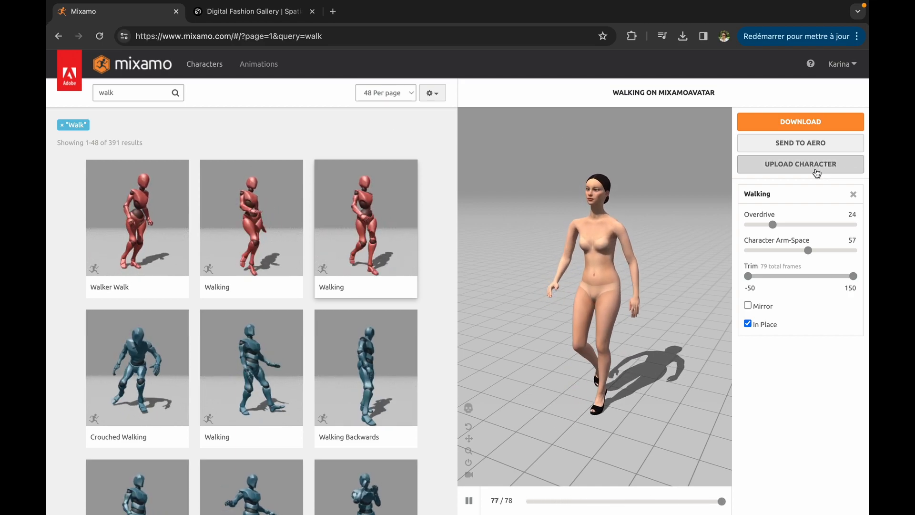
{"action": "left_click_drag", "start_coordinate": [233, 36], "coordinate": [245, 68]}
{"action": "key", "text": "BackSpace"}
{"action": "key", "text": "Return"}
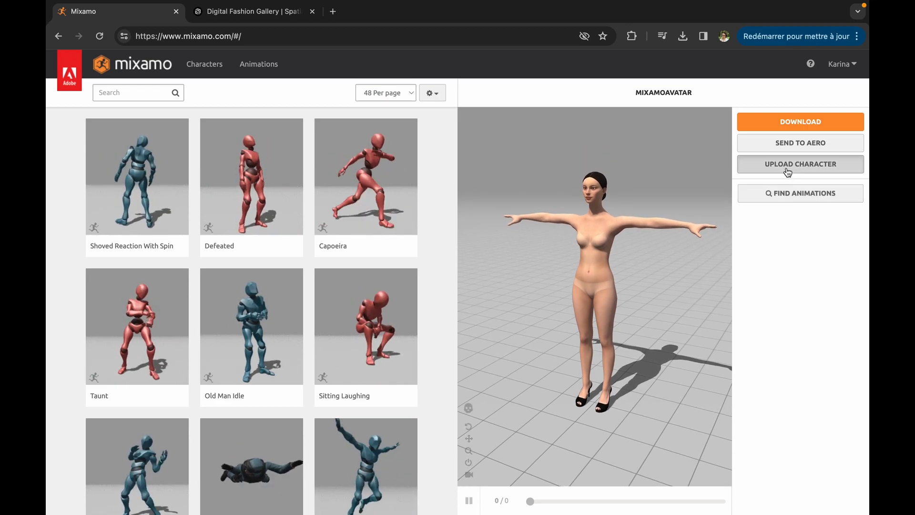
- Upload the AvatarForMixamo FBX from the demo folder inside Animation Files as a new character
{"action": "left_click", "coordinate": [789, 170]}
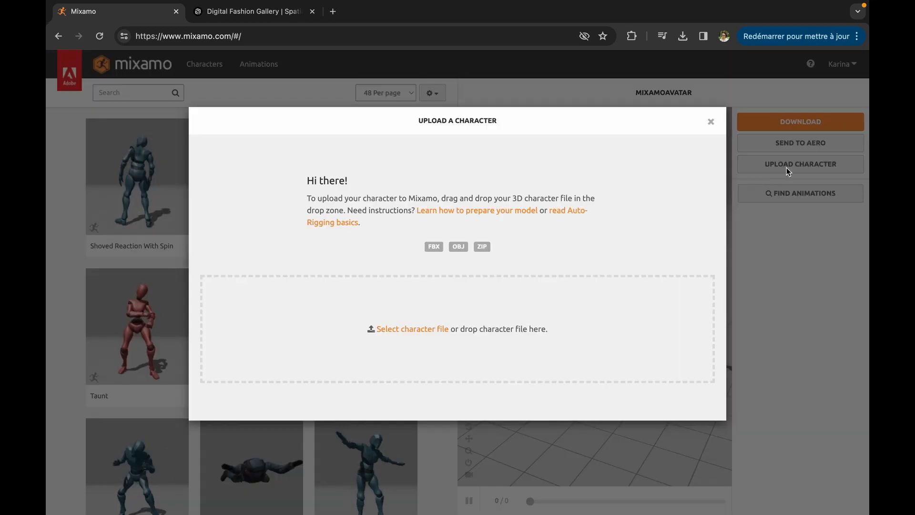
{"action": "left_click", "coordinate": [430, 330]}
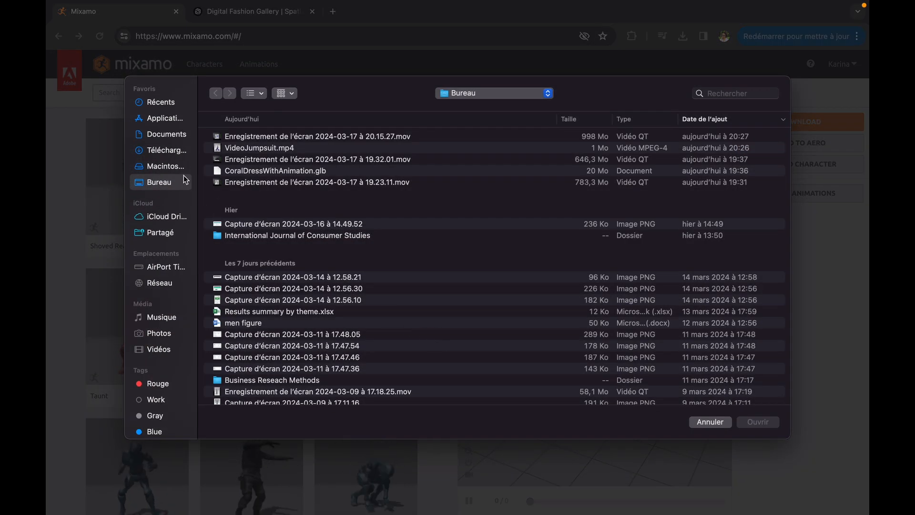
{"action": "left_click", "coordinate": [164, 152]}
{"action": "double_click", "coordinate": [252, 148]}
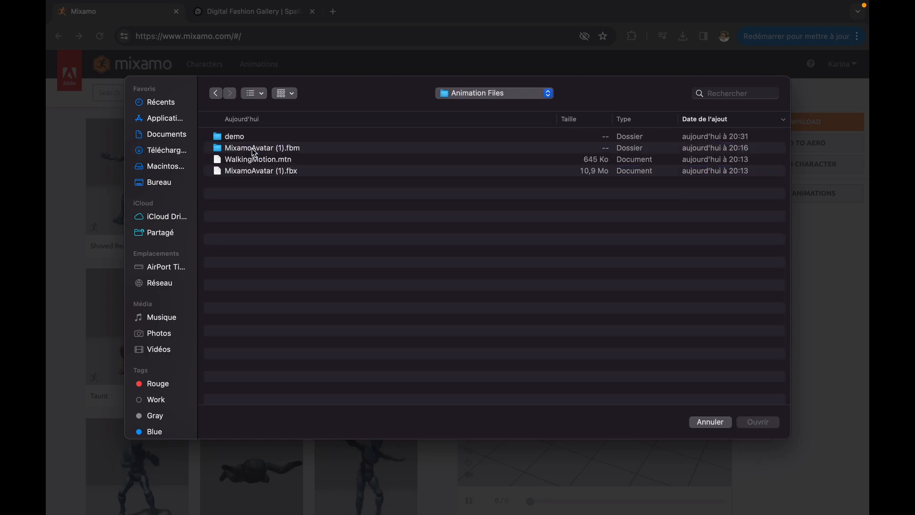
{"action": "double_click", "coordinate": [237, 138]}
{"action": "double_click", "coordinate": [250, 137]}
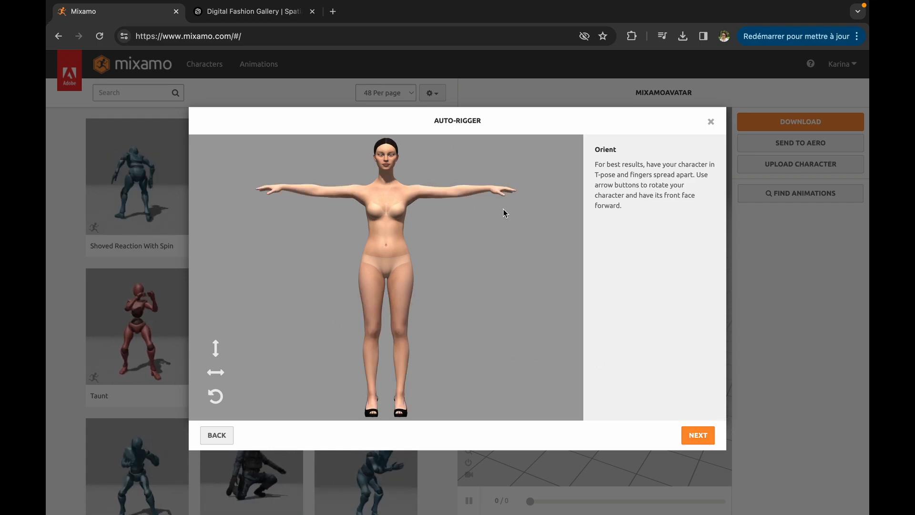
- Accept the avatar's orientation, place the rigging markers on its chin, wrists, elbows, knees and groin, and start the auto-rigging
{"action": "left_click", "coordinate": [699, 435]}
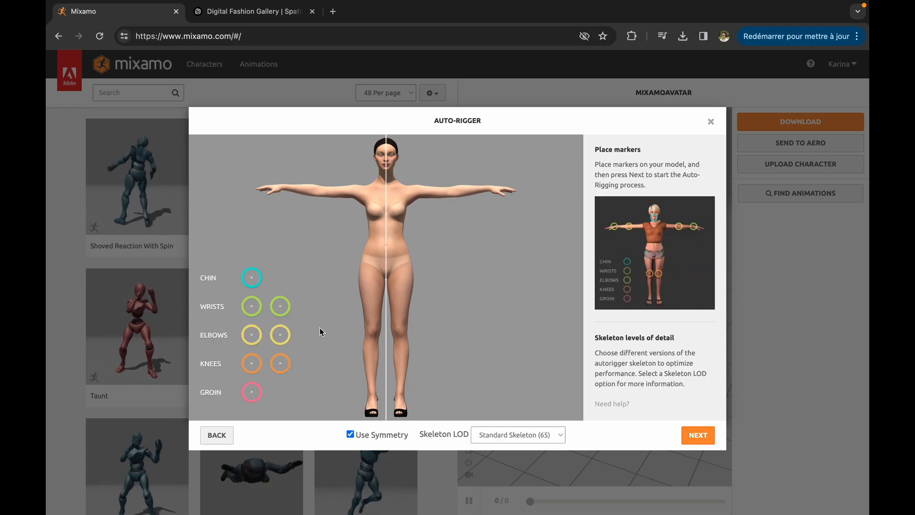
{"action": "mouse_move", "coordinate": [254, 282]}
{"action": "left_mouse_down"}
{"action": "mouse_move", "coordinate": [286, 268]}
{"action": "mouse_move", "coordinate": [389, 172]}
{"action": "left_mouse_up"}
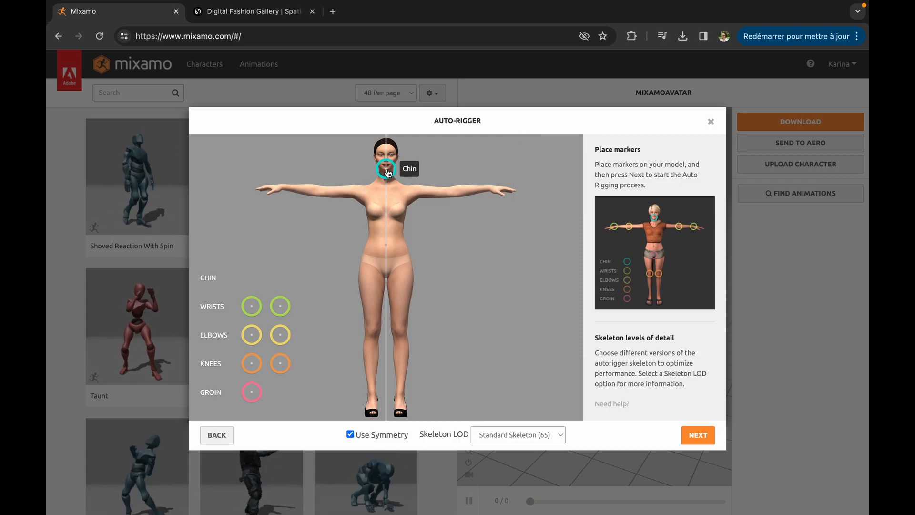
{"action": "left_click_drag", "start_coordinate": [251, 306], "coordinate": [285, 190]}
{"action": "left_click_drag", "start_coordinate": [257, 330], "coordinate": [319, 194]}
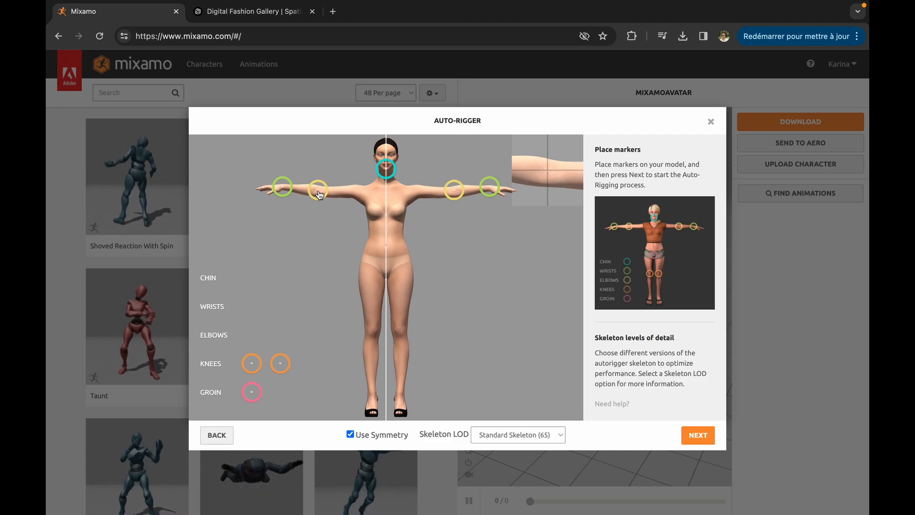
{"action": "left_click_drag", "start_coordinate": [320, 194], "coordinate": [319, 194]}
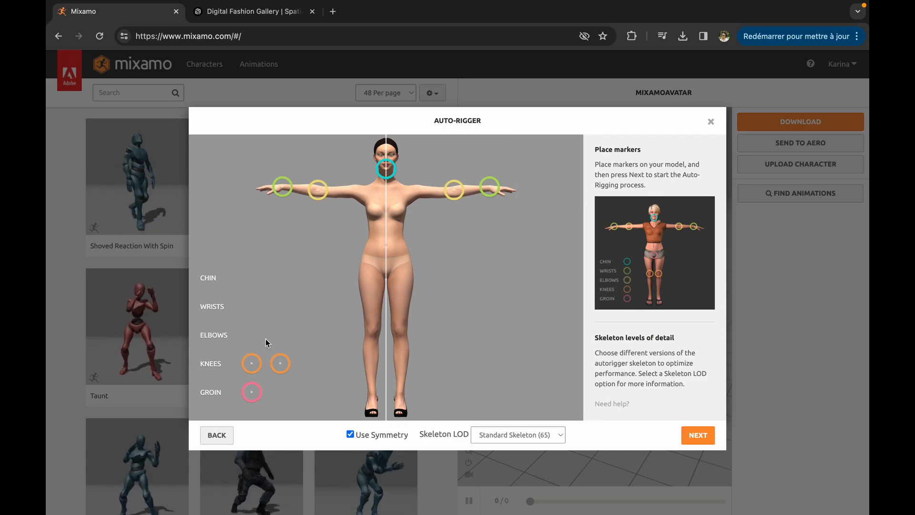
{"action": "left_click_drag", "start_coordinate": [252, 364], "coordinate": [373, 334]}
{"action": "mouse_move", "coordinate": [256, 395]}
{"action": "left_mouse_down"}
{"action": "mouse_move", "coordinate": [398, 262]}
{"action": "mouse_move", "coordinate": [387, 268]}
{"action": "left_mouse_up"}
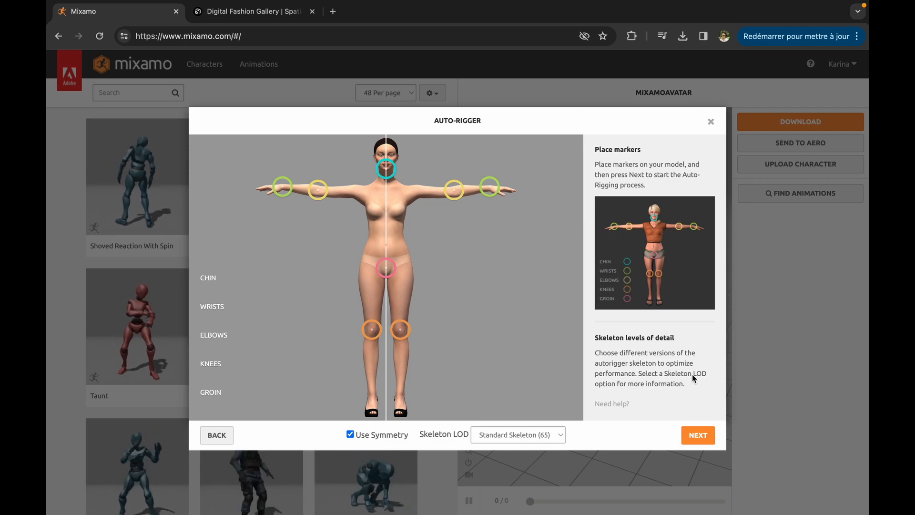
{"action": "left_click", "coordinate": [699, 435]}
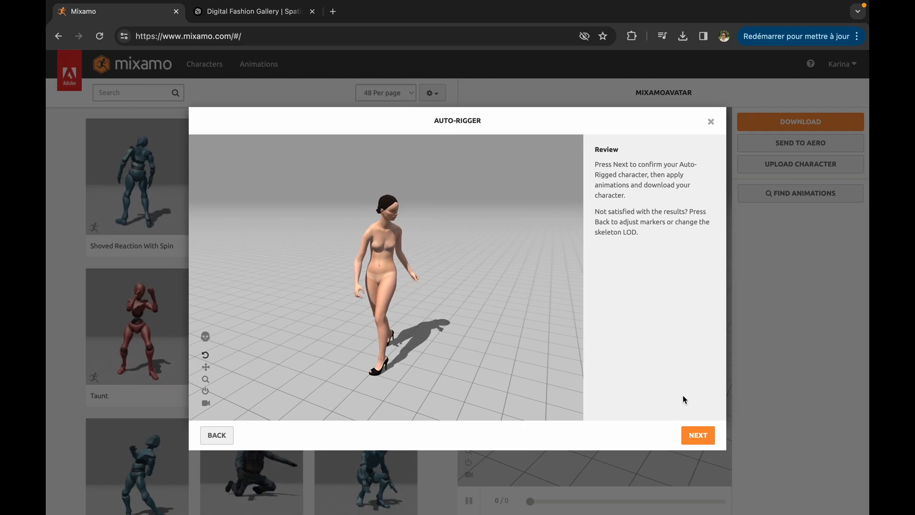
- Accept the rigged avatar in place of the previous character and download it as FBX Binary in T-pose
{"action": "left_click", "coordinate": [698, 436]}
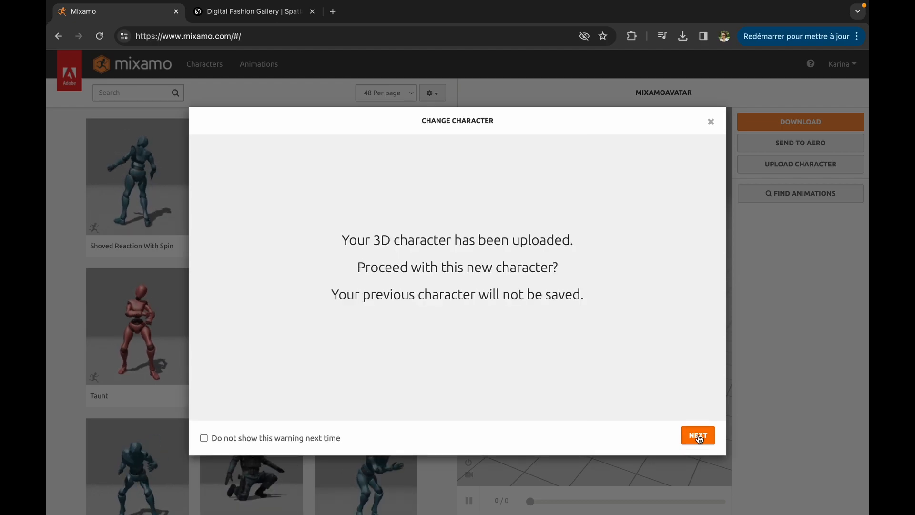
{"action": "left_click", "coordinate": [698, 435]}
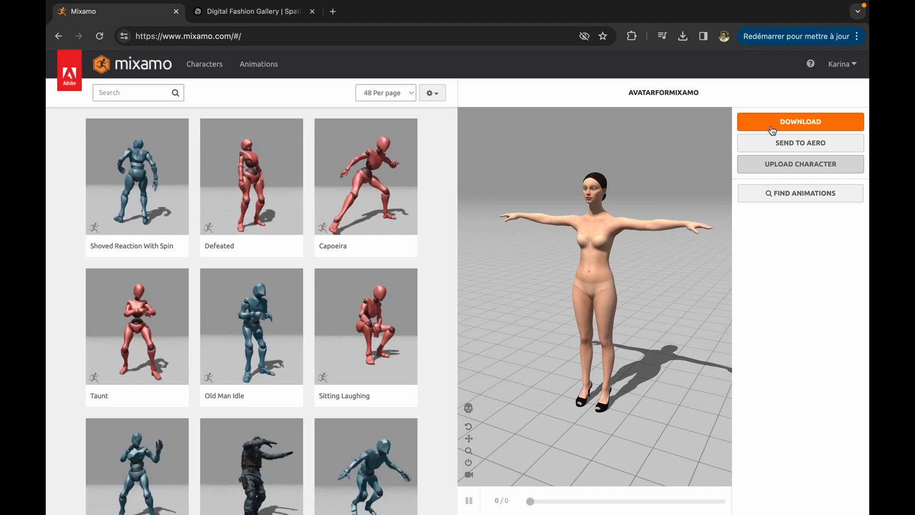
{"action": "left_click", "coordinate": [790, 125]}
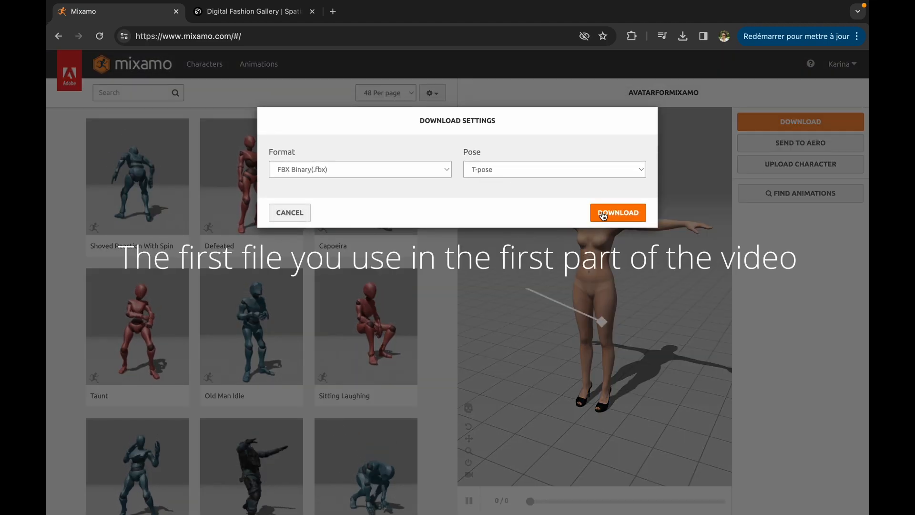
{"action": "left_click", "coordinate": [620, 213]}
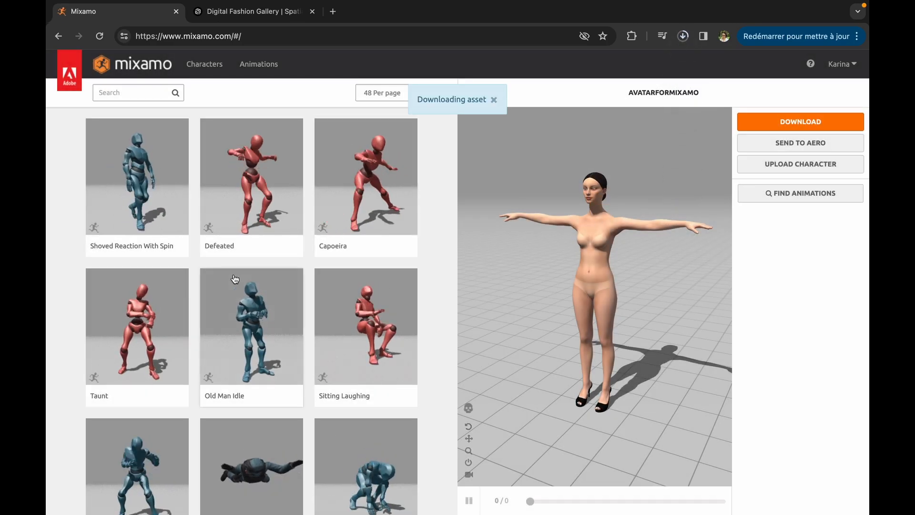
- Preview the Catwalk Walk Turn 180 Tight and Female Standing Pose animations on the avatar
{"action": "scroll", "coordinate": [240, 355], "scroll_direction": "down", "scroll_amount": 1}
{"action": "scroll", "coordinate": [240, 355], "scroll_direction": "down", "scroll_amount": 10}
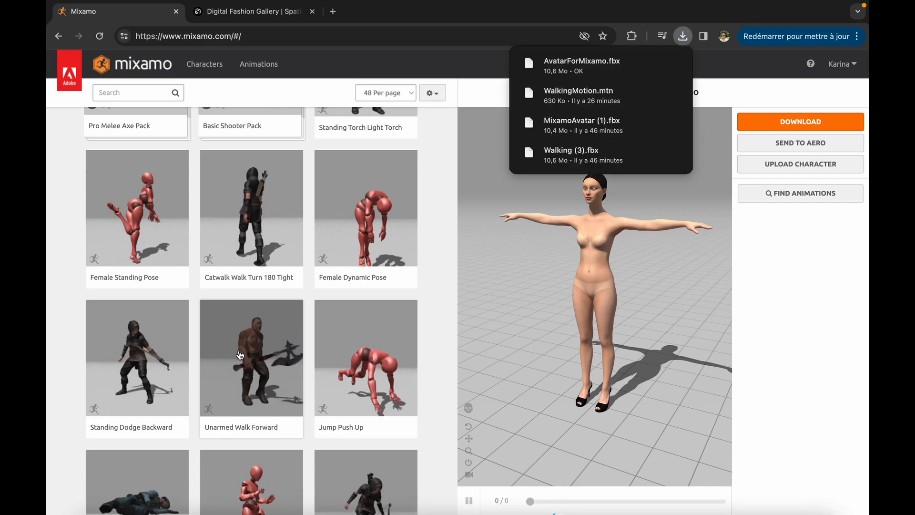
{"action": "left_click", "coordinate": [276, 243]}
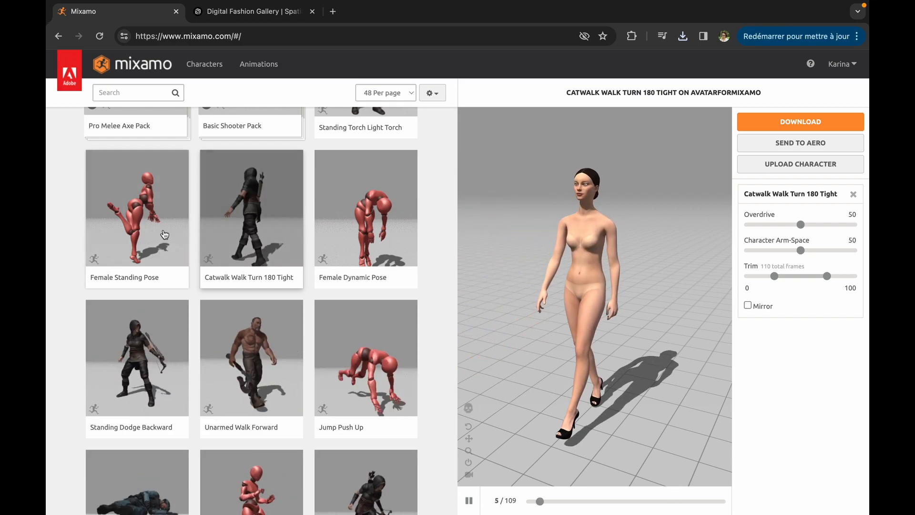
{"action": "left_click", "coordinate": [148, 234]}
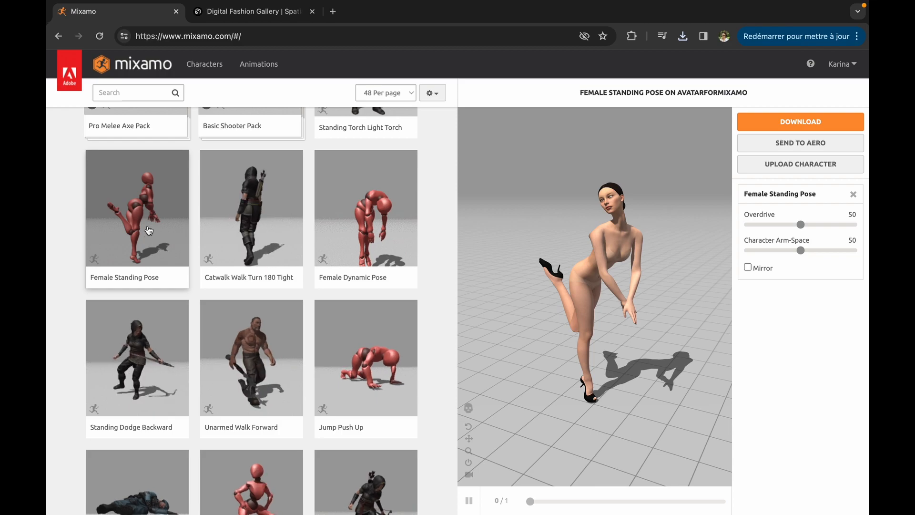
- Preview the Dancing Twerk and Twist Dance animations on the avatar and browse further animations in the library
{"action": "scroll", "coordinate": [364, 253], "scroll_direction": "down", "scroll_amount": 3}
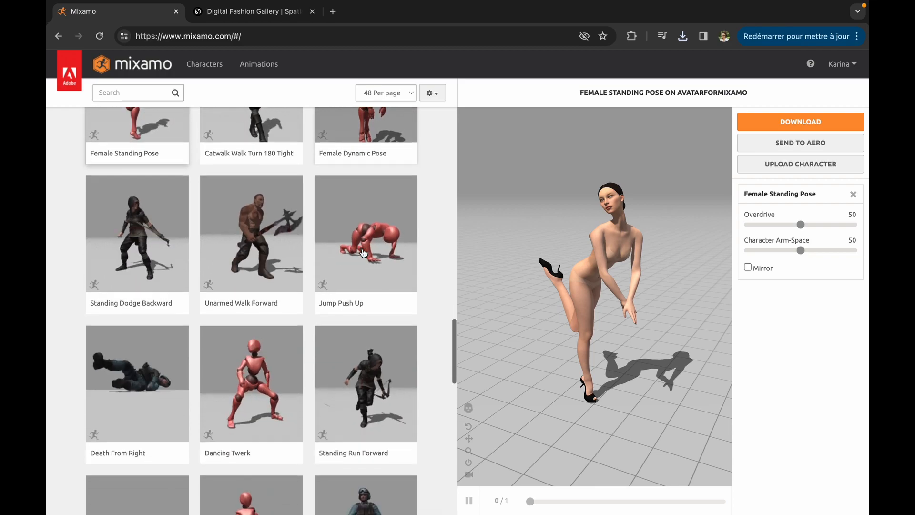
{"action": "left_click", "coordinate": [271, 388]}
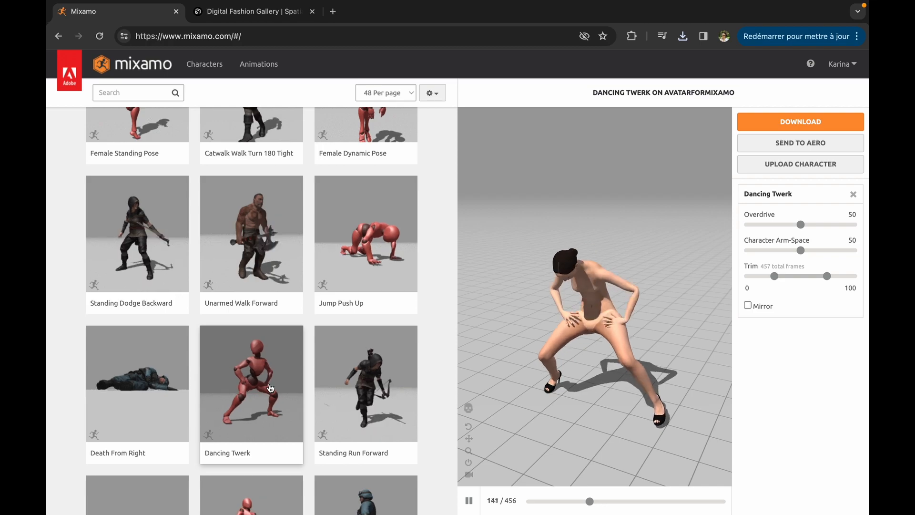
{"action": "scroll", "coordinate": [271, 388], "scroll_direction": "down", "scroll_amount": 3}
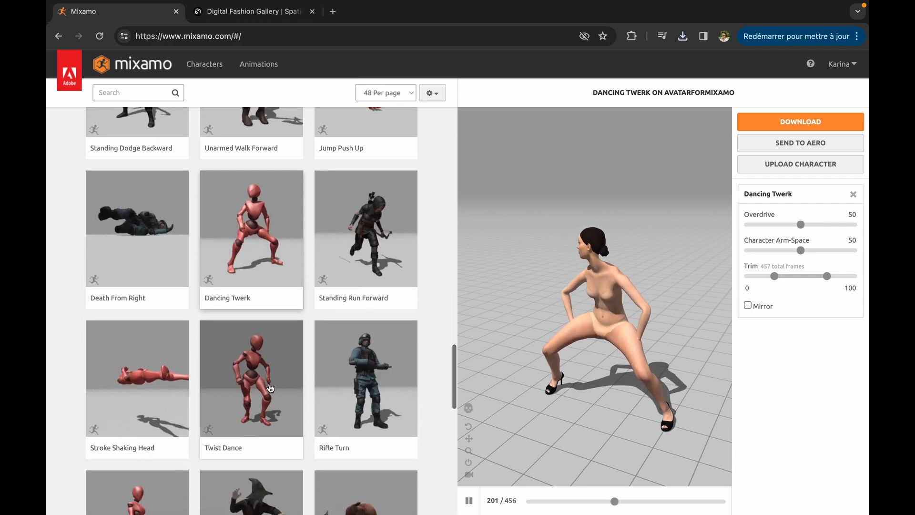
{"action": "left_click", "coordinate": [271, 388]}
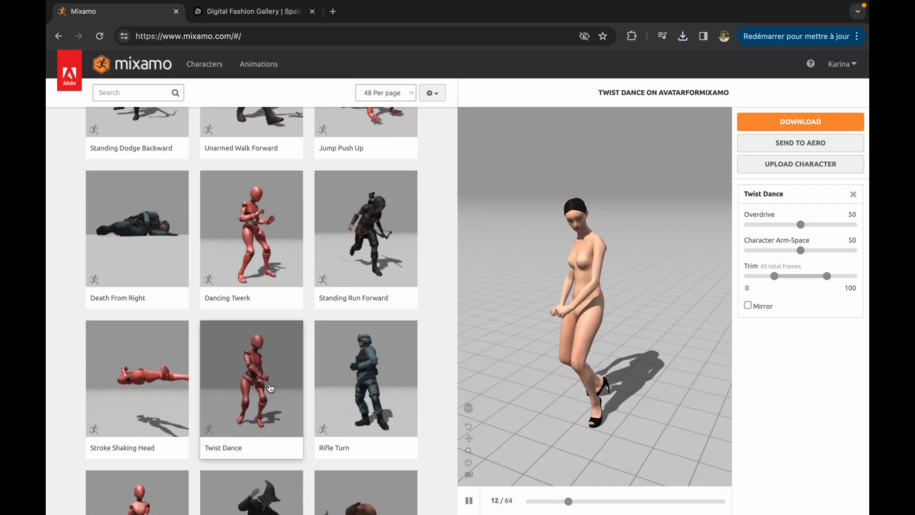
{"action": "scroll", "coordinate": [271, 387], "scroll_direction": "down", "scroll_amount": 3}
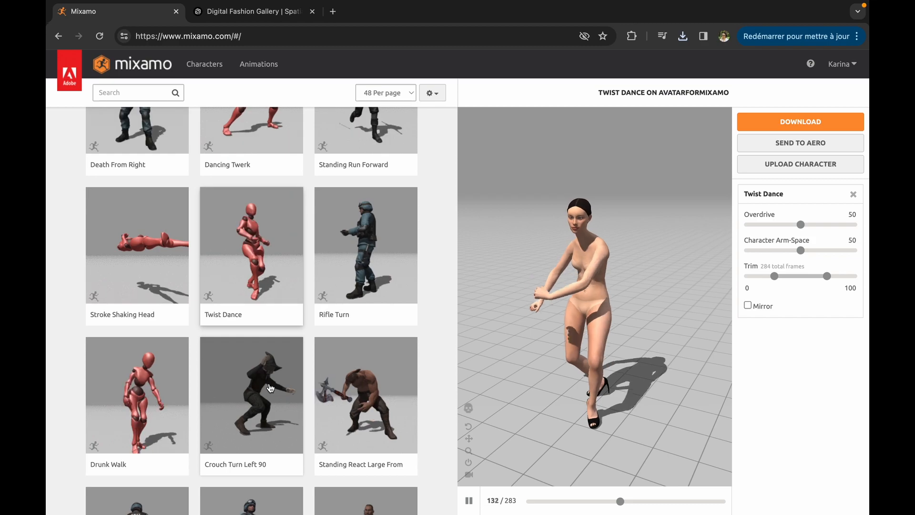
{"action": "scroll", "coordinate": [271, 388], "scroll_direction": "down", "scroll_amount": 1}
{"action": "scroll", "coordinate": [271, 387], "scroll_direction": "down", "scroll_amount": 10}
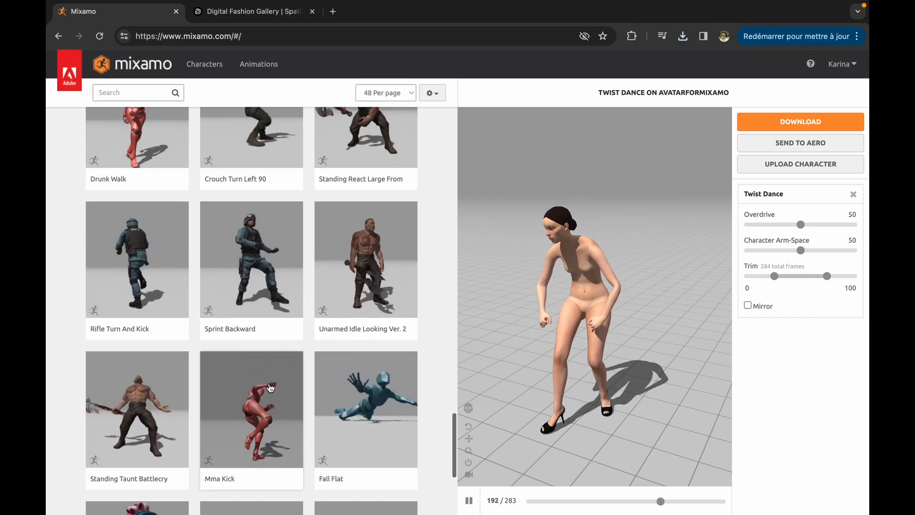
{"action": "scroll", "coordinate": [271, 388], "scroll_direction": "up", "scroll_amount": 10}
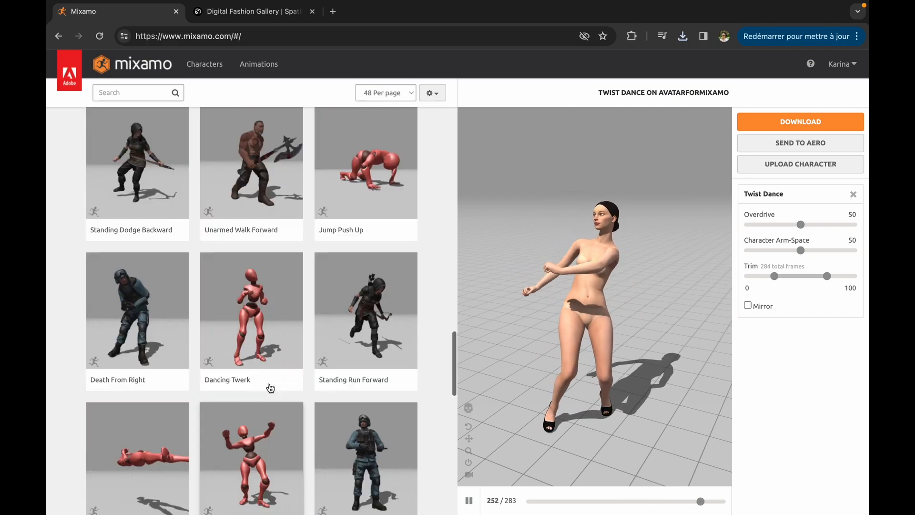
- Search the animation library for "walk" and apply the red female figure's Walking animation to the avatar
{"action": "left_click", "coordinate": [129, 92]}
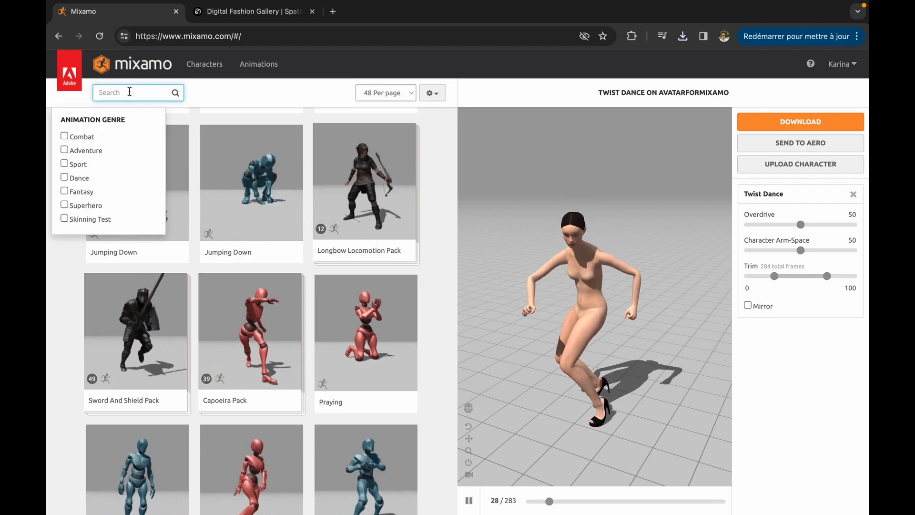
{"action": "type", "text": "walk"}
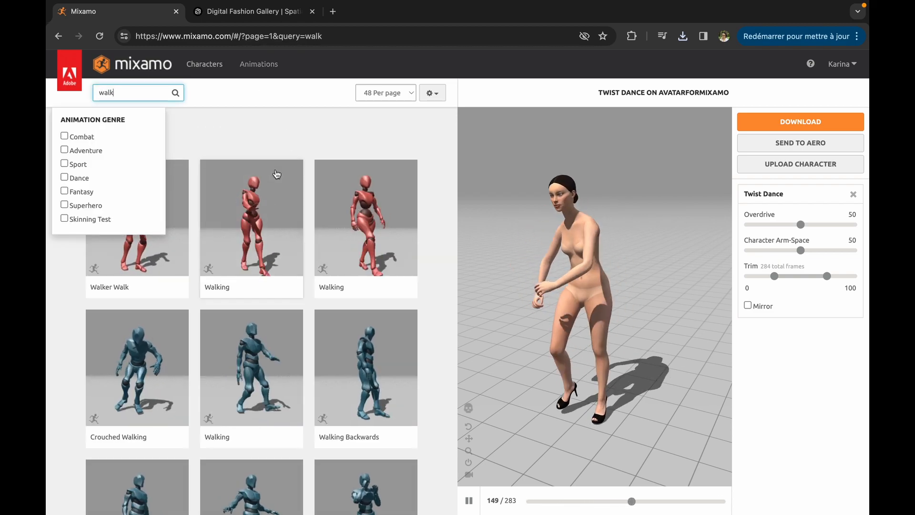
{"action": "left_click", "coordinate": [267, 226]}
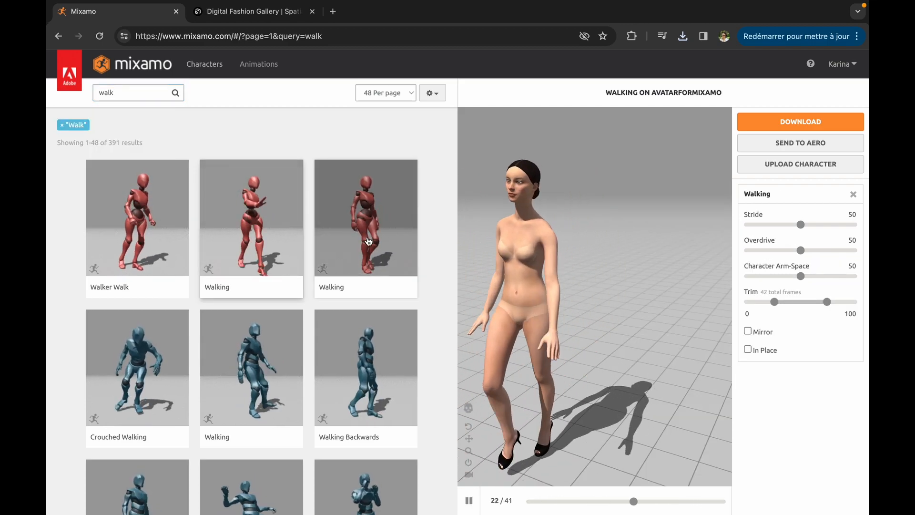
- Make the Walking animation play in place and extend its trim range to -50 through 150
{"action": "left_click", "coordinate": [748, 349]}
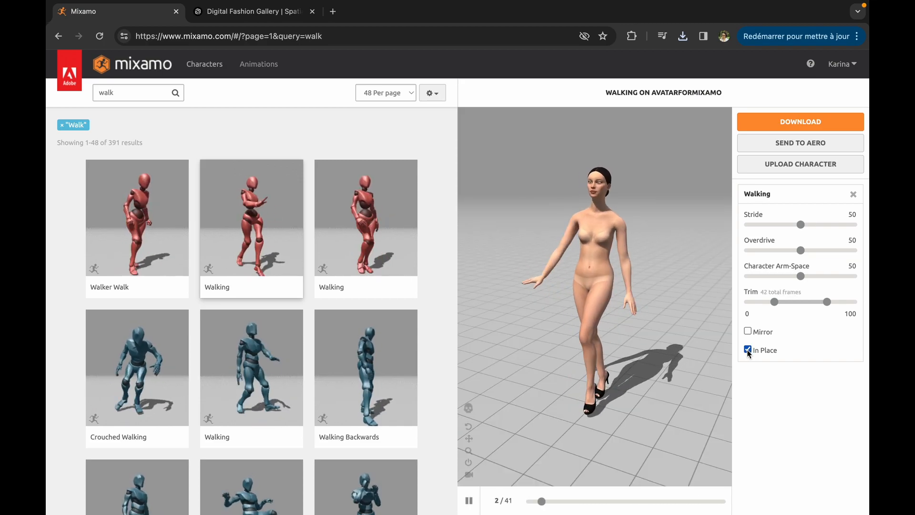
{"action": "left_click_drag", "start_coordinate": [774, 302], "coordinate": [728, 309]}
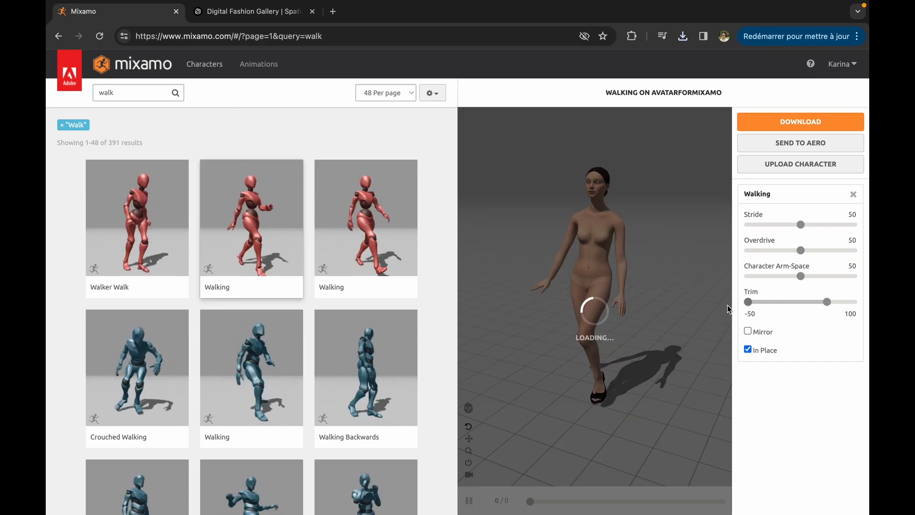
{"action": "left_click_drag", "start_coordinate": [829, 303], "coordinate": [853, 303]}
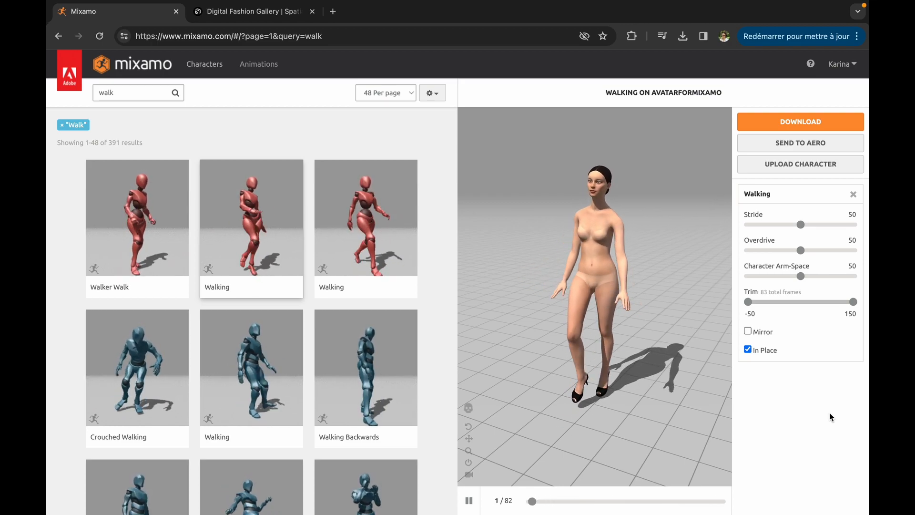
- Set the Walking animation's Character Arm-Space to 65, Overdrive to 35 and Stride to 45
{"action": "left_click_drag", "start_coordinate": [803, 278], "coordinate": [815, 279]}
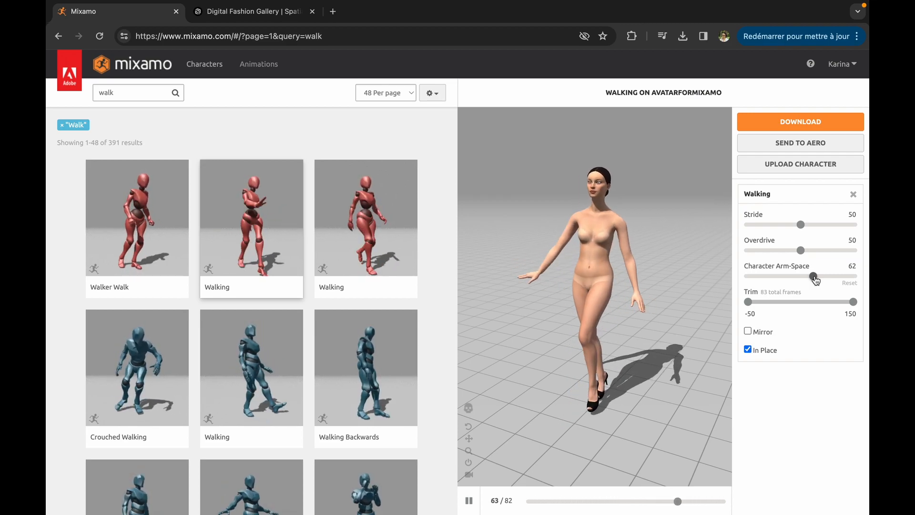
{"action": "key", "text": "space"}
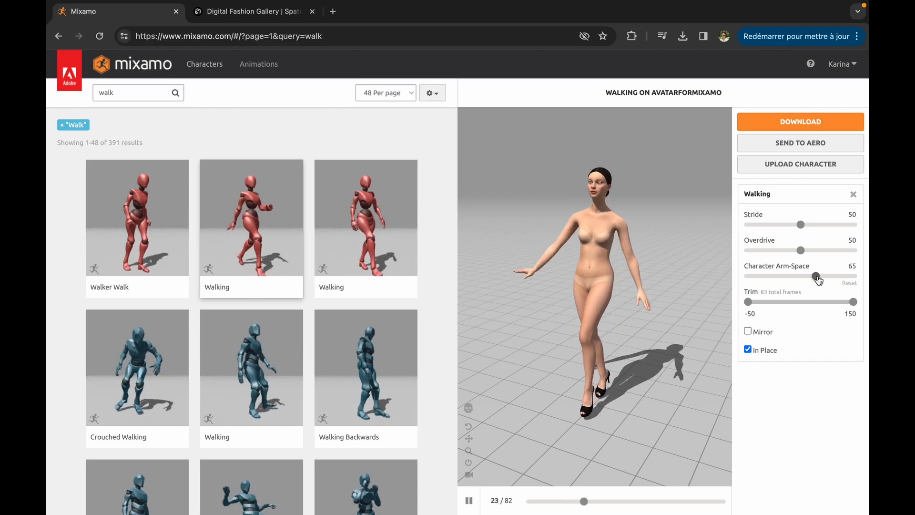
{"action": "left_click", "coordinate": [785, 250]}
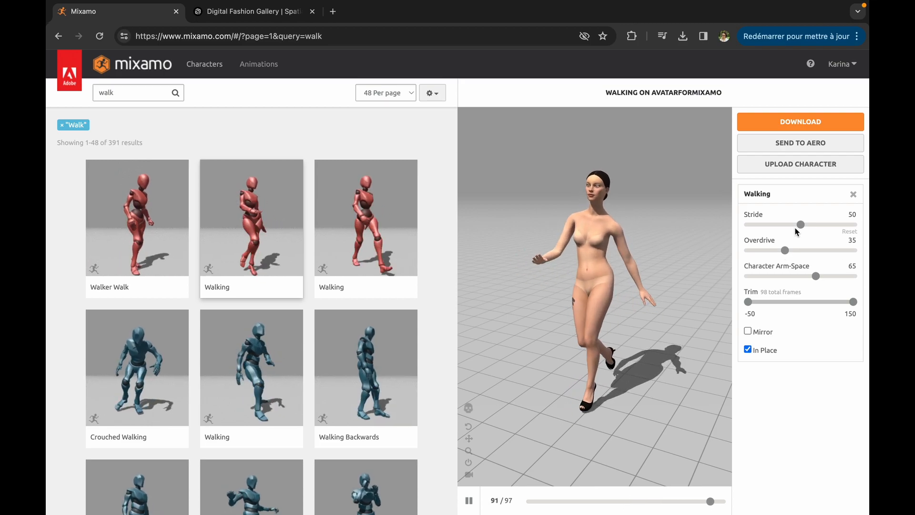
{"action": "left_click", "coordinate": [815, 224]}
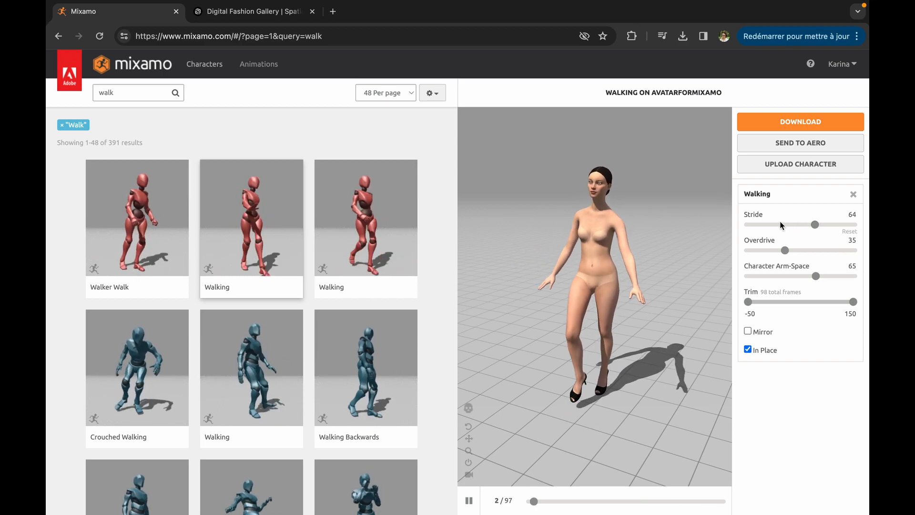
{"action": "left_click", "coordinate": [766, 225]}
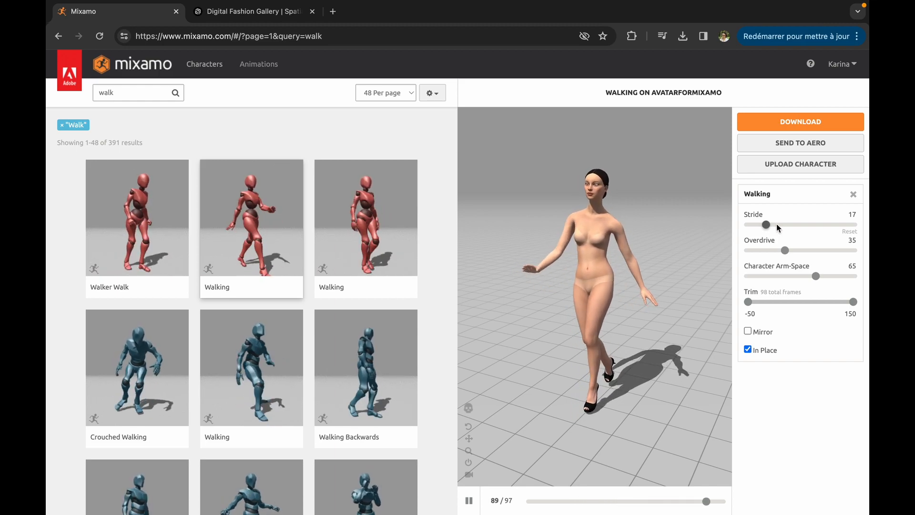
{"action": "left_click", "coordinate": [795, 224]}
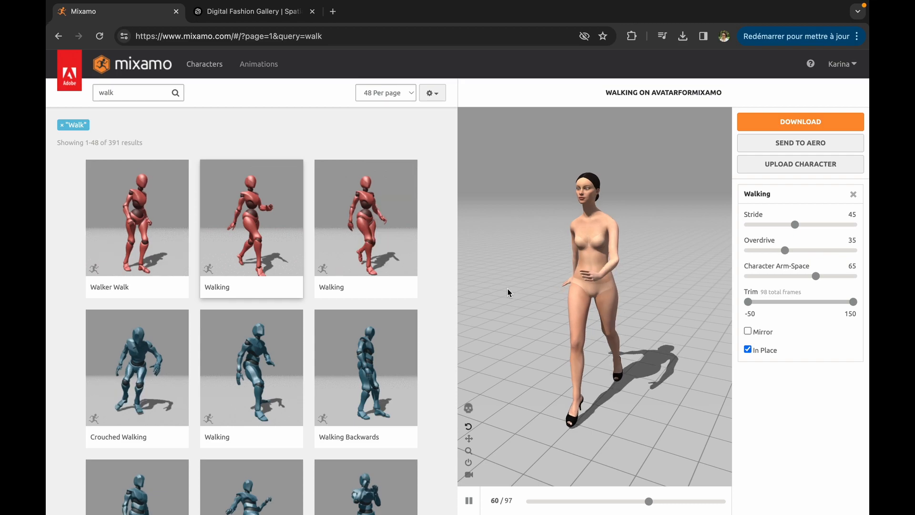
- Download the Walking animation as FBX Binary with skin at 30 frames per second without keyframe reduction, and check the download's progress
{"action": "left_click", "coordinate": [793, 124]}
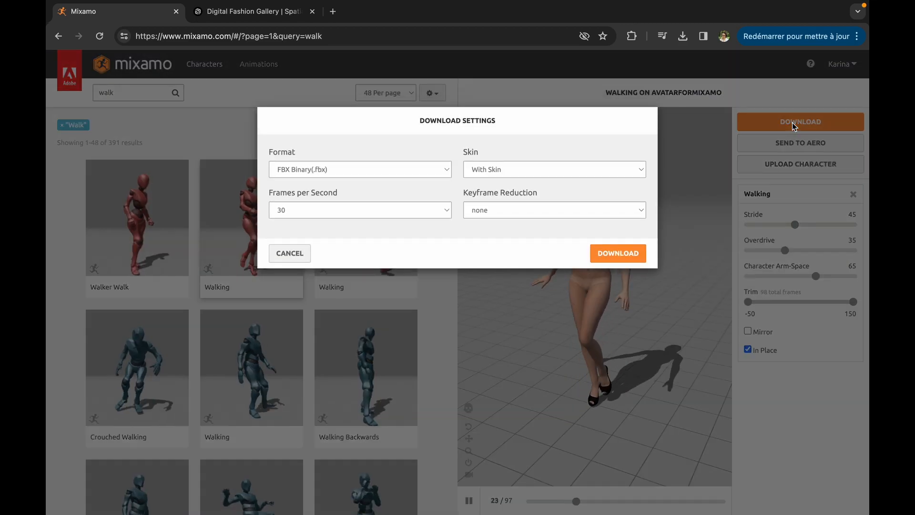
{"action": "left_click", "coordinate": [618, 253]}
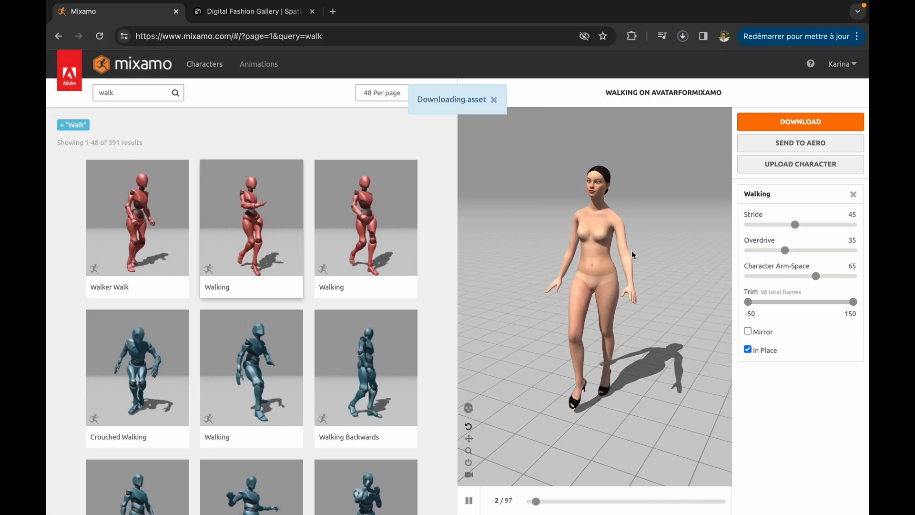
{"action": "left_click", "coordinate": [683, 37]}
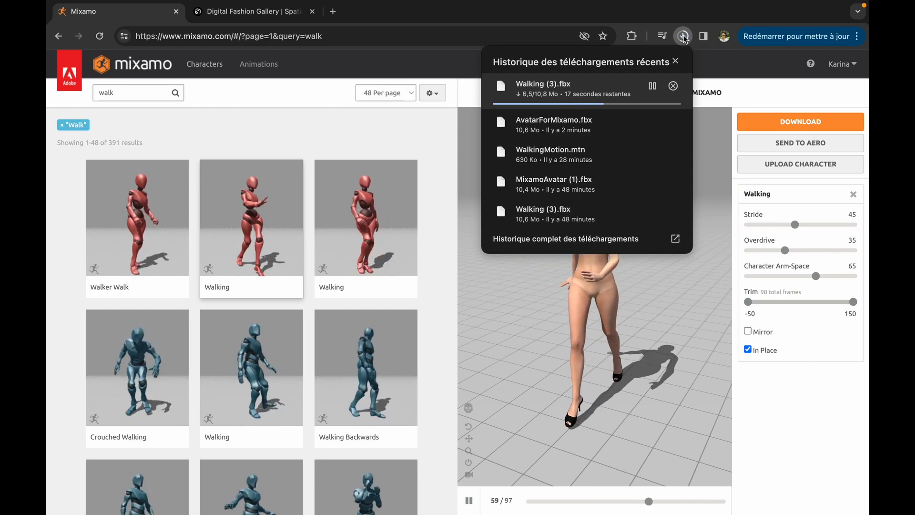
{"action": "left_click", "coordinate": [765, 377]}
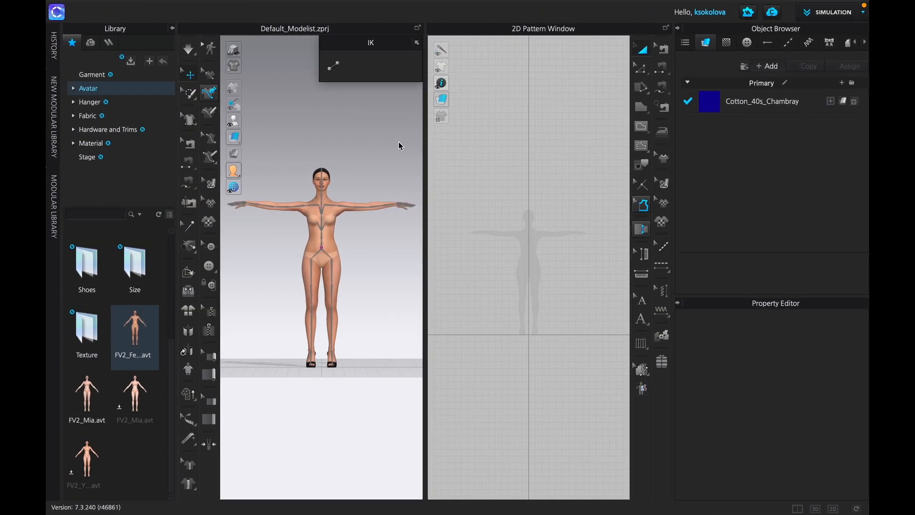
- Switch to CLO and choose Walking (3).fbx from the Downloads folder for FBX import
{"action": "left_click", "coordinate": [202, 7]}
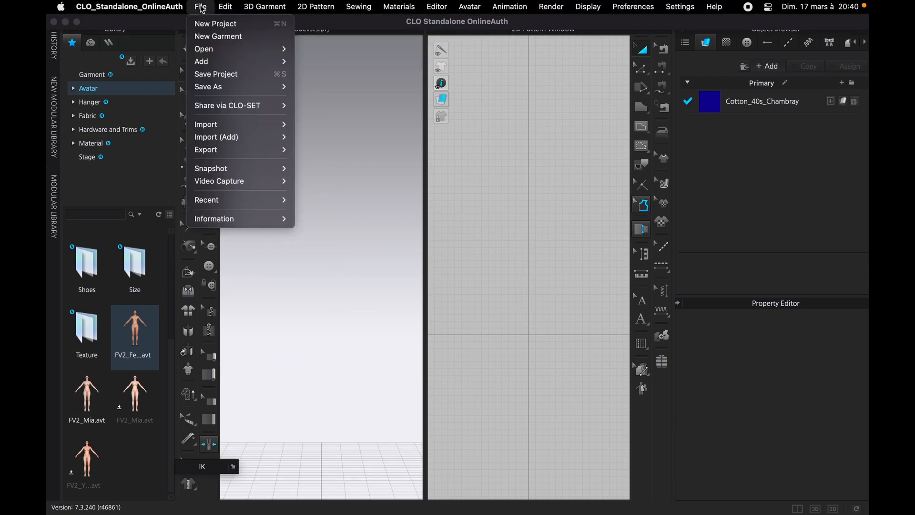
{"action": "mouse_move", "coordinate": [224, 53]}
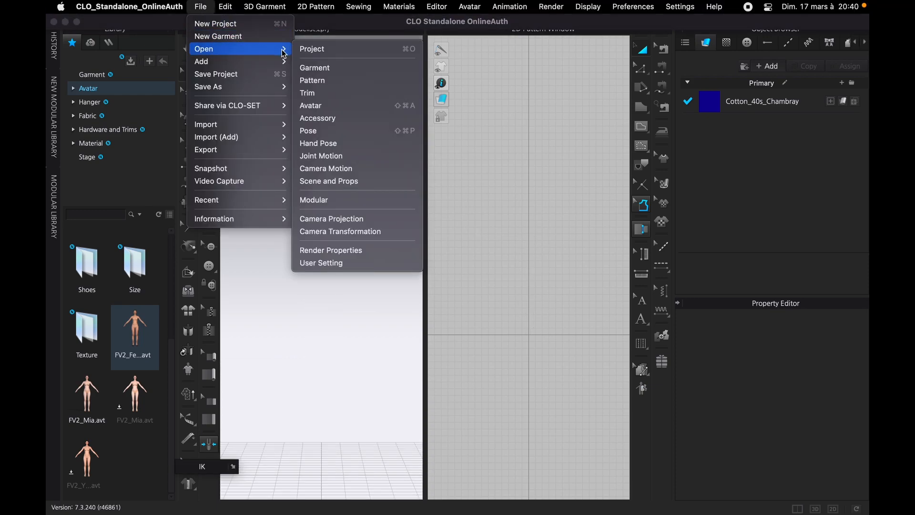
{"action": "mouse_move", "coordinate": [256, 129]}
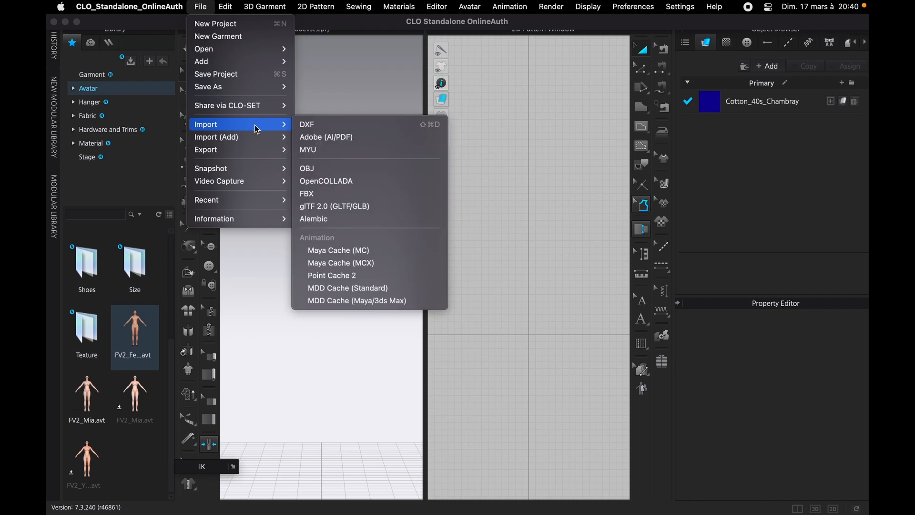
{"action": "left_click", "coordinate": [316, 194]}
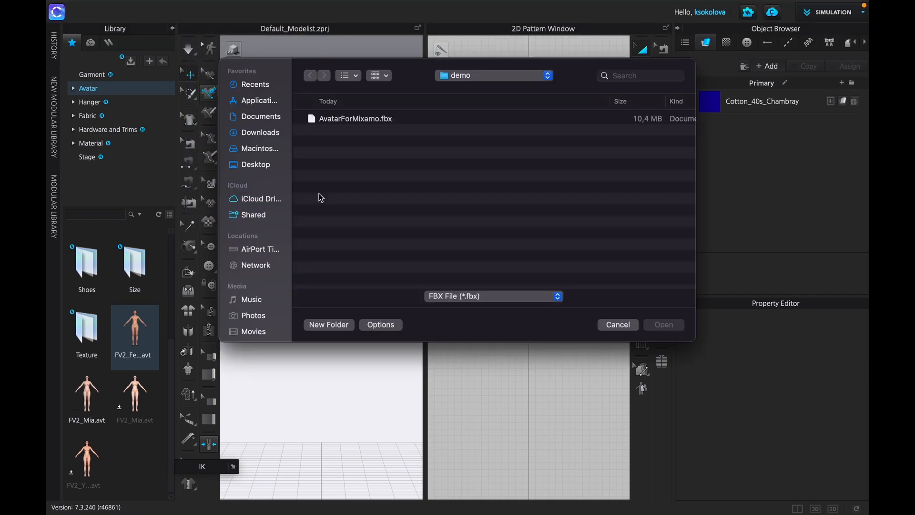
{"action": "left_click", "coordinate": [487, 76]}
{"action": "left_click", "coordinate": [488, 90]}
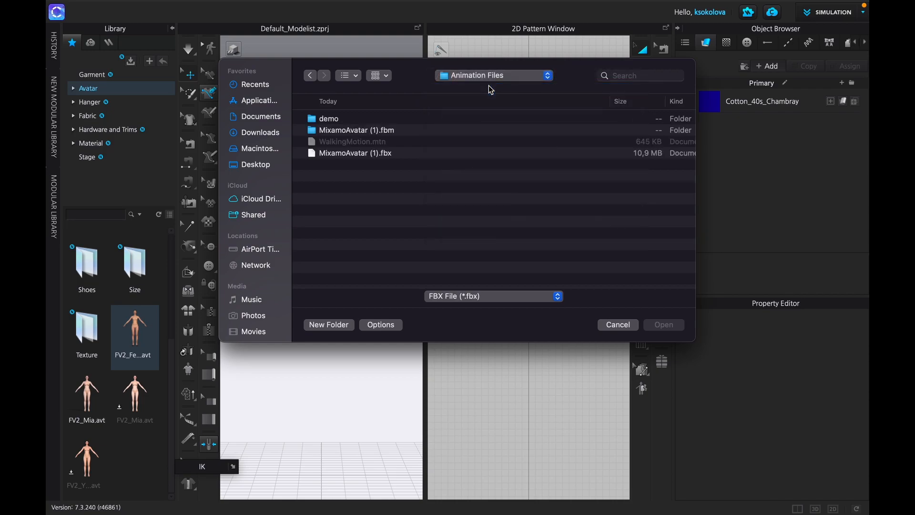
{"action": "left_click", "coordinate": [487, 73]}
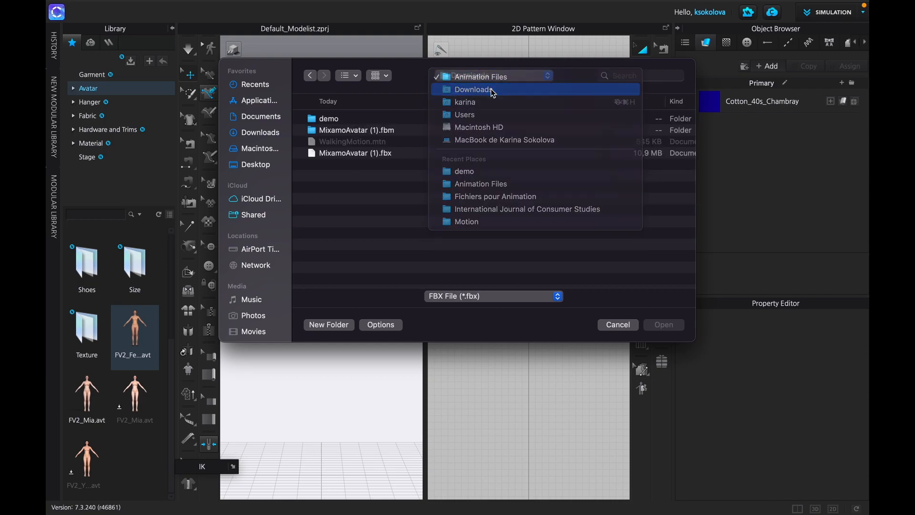
{"action": "left_click", "coordinate": [493, 92]}
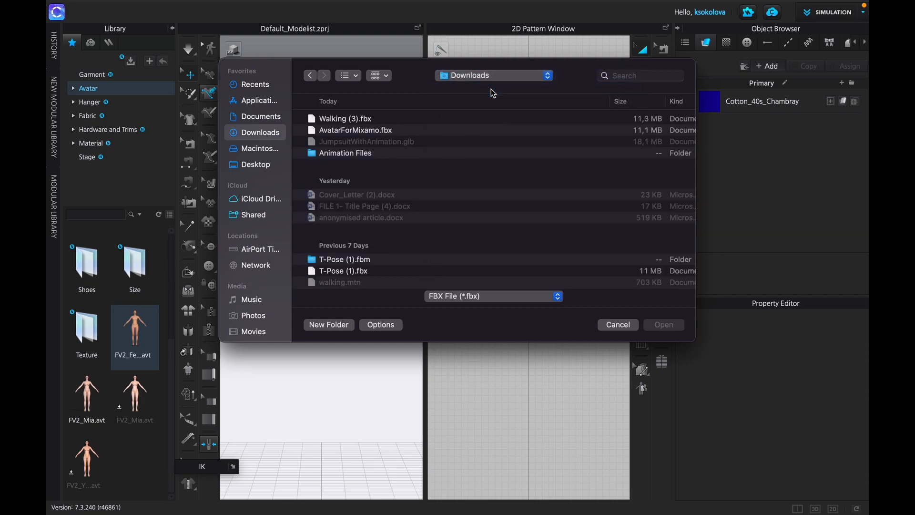
{"action": "left_click", "coordinate": [333, 121]}
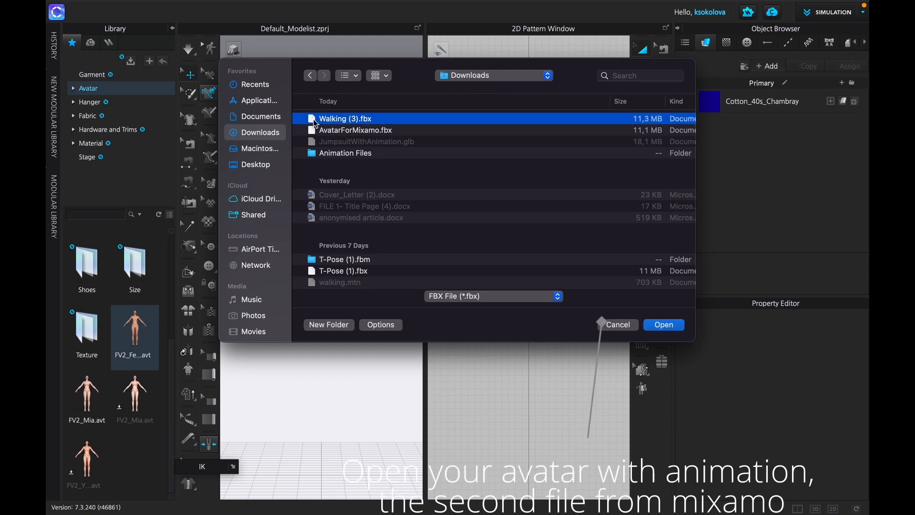
{"action": "double_click", "coordinate": [315, 120]}
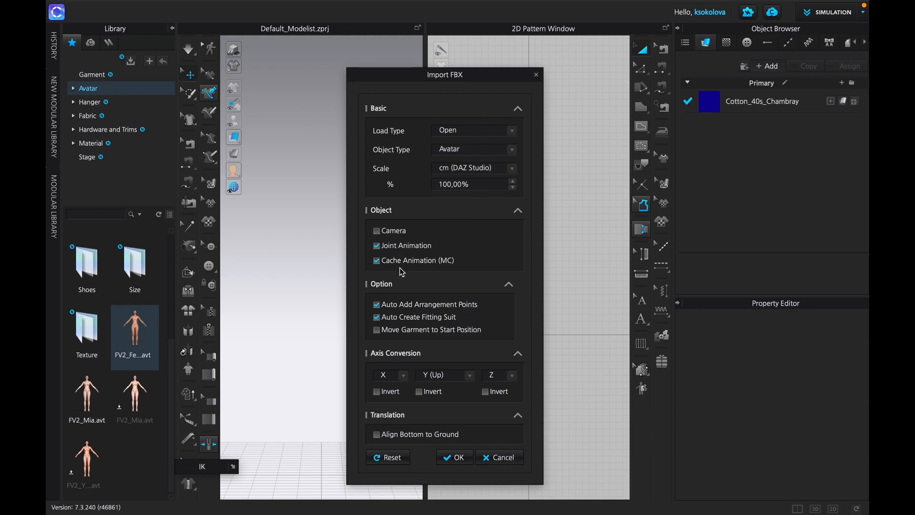
- Import the FBX as an avatar with joint and cache animation at cm (DAZ Studio) scale, and switch to the Animation workspace
{"action": "left_click", "coordinate": [455, 457]}
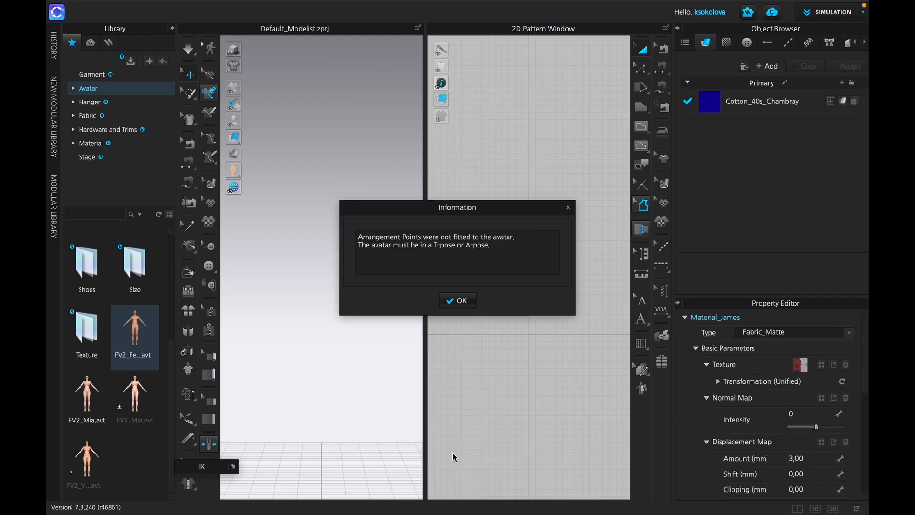
{"action": "left_click", "coordinate": [458, 300]}
{"action": "left_click", "coordinate": [455, 301]}
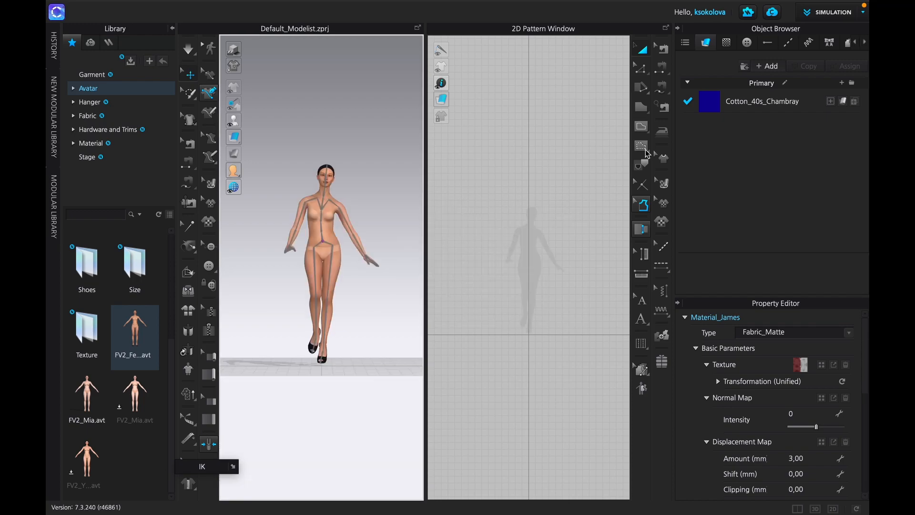
{"action": "left_click", "coordinate": [827, 15]}
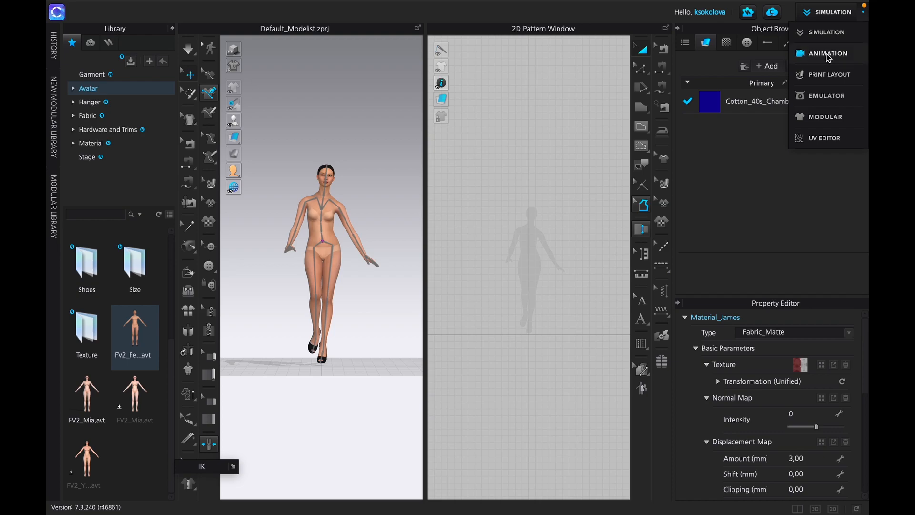
{"action": "left_click", "coordinate": [828, 54]}
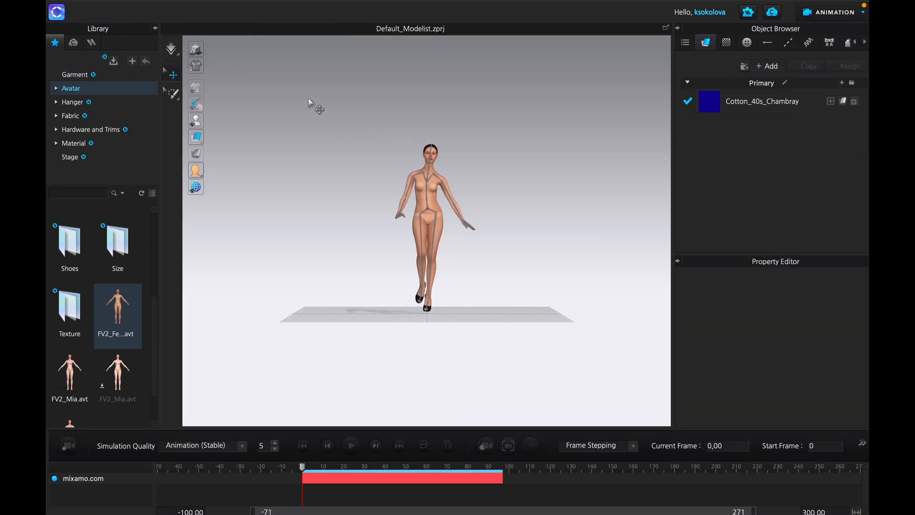
{"action": "mouse_move", "coordinate": [269, 3]}
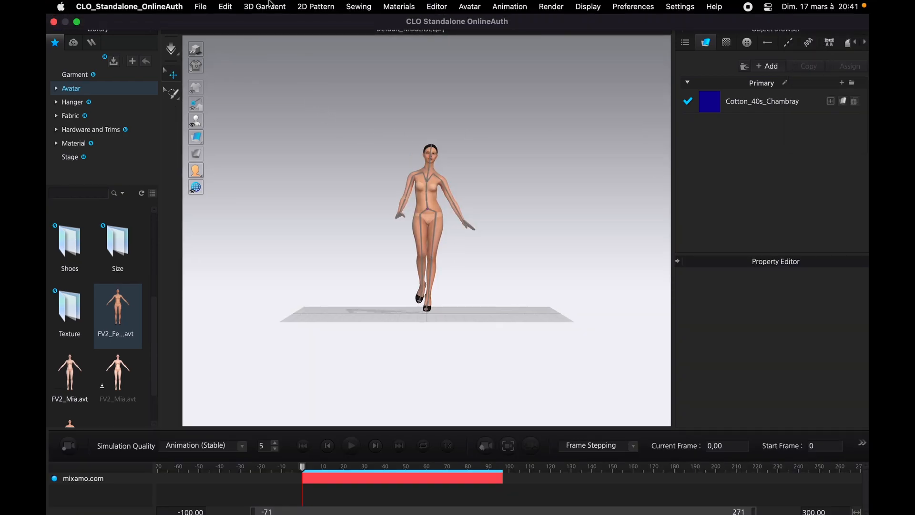
{"action": "left_click", "coordinate": [200, 7]}
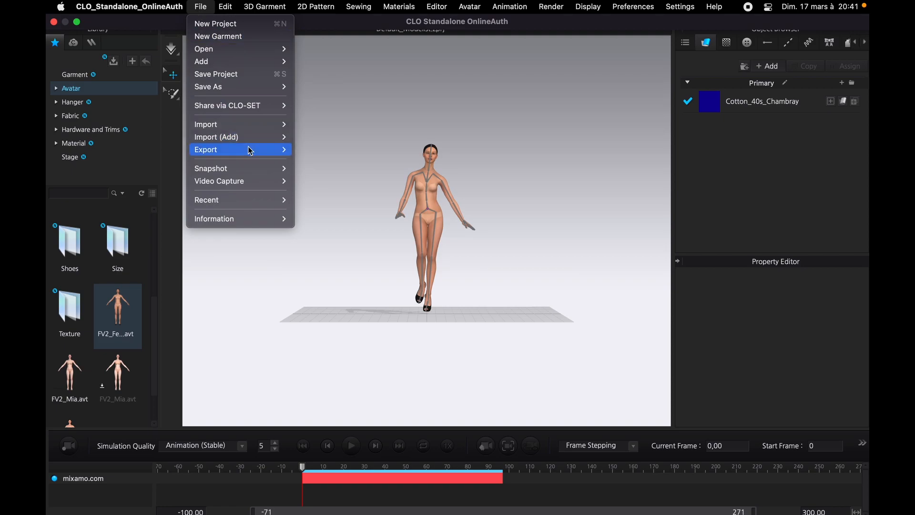
{"action": "mouse_move", "coordinate": [250, 152]}
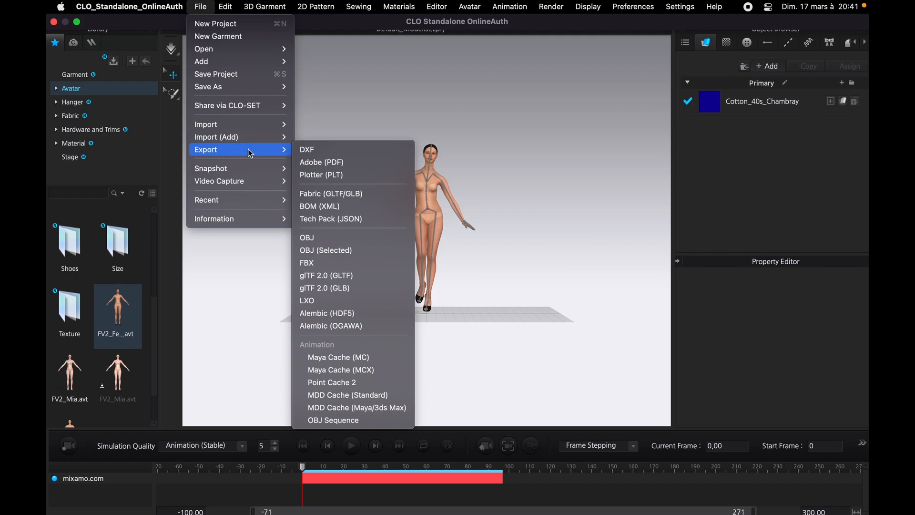
{"action": "left_click", "coordinate": [222, 4]}
- Save the avatar's joint motion for the entire region as the motion file WalkingMotion2 in the demo folder
{"action": "left_click", "coordinate": [207, 10]}
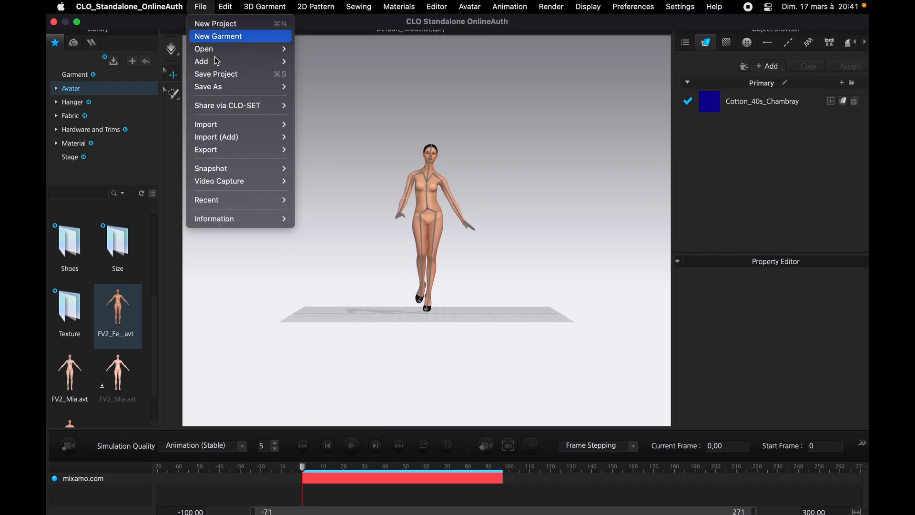
{"action": "mouse_move", "coordinate": [231, 87]}
{"action": "left_click", "coordinate": [339, 207]}
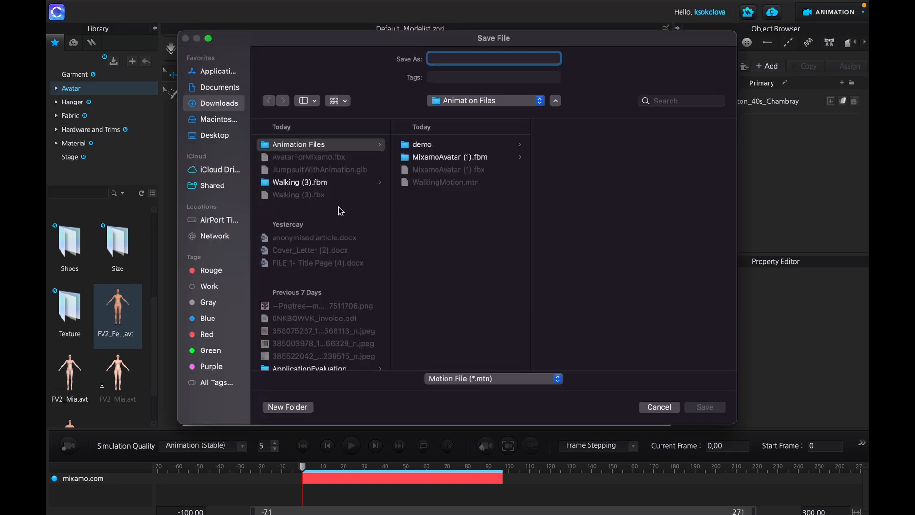
{"action": "type", "text": "W"}
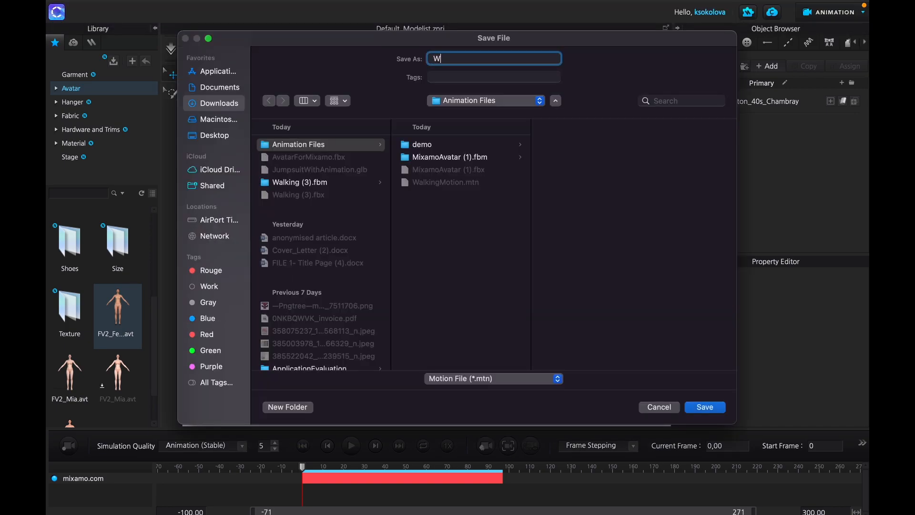
{"action": "type", "text": "alkingMotion2"}
{"action": "left_click", "coordinate": [424, 144]}
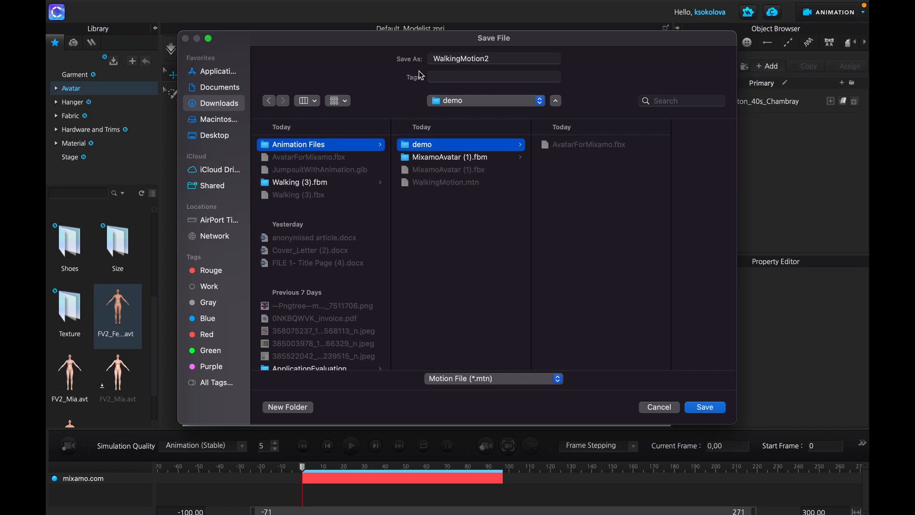
{"action": "left_click", "coordinate": [507, 62]}
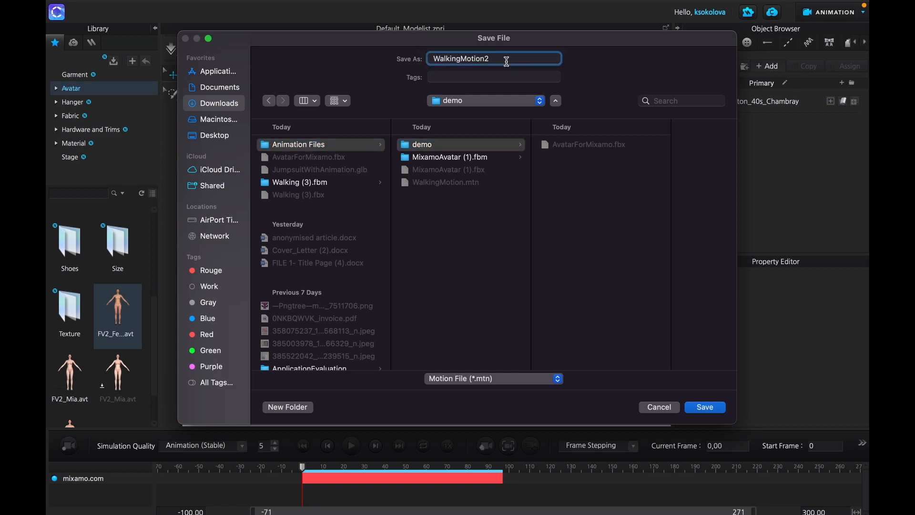
{"action": "left_click", "coordinate": [706, 407]}
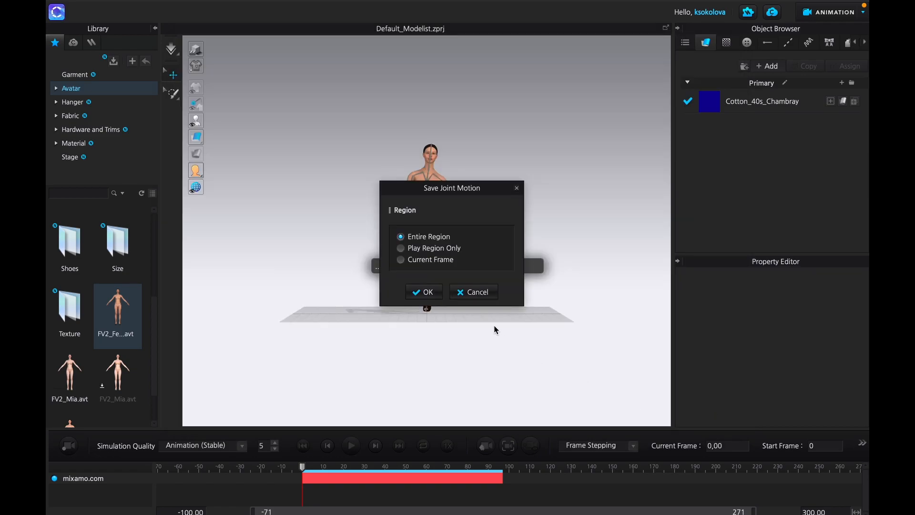
{"action": "left_click", "coordinate": [423, 294]}
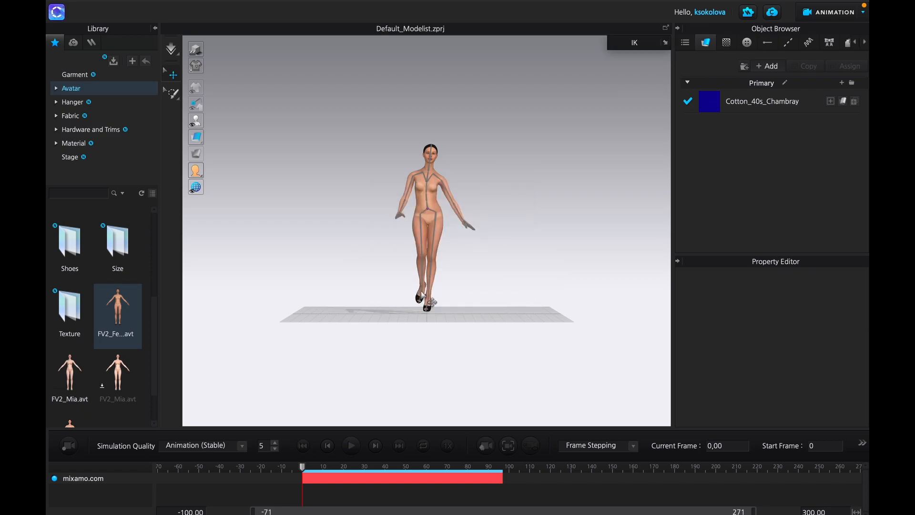